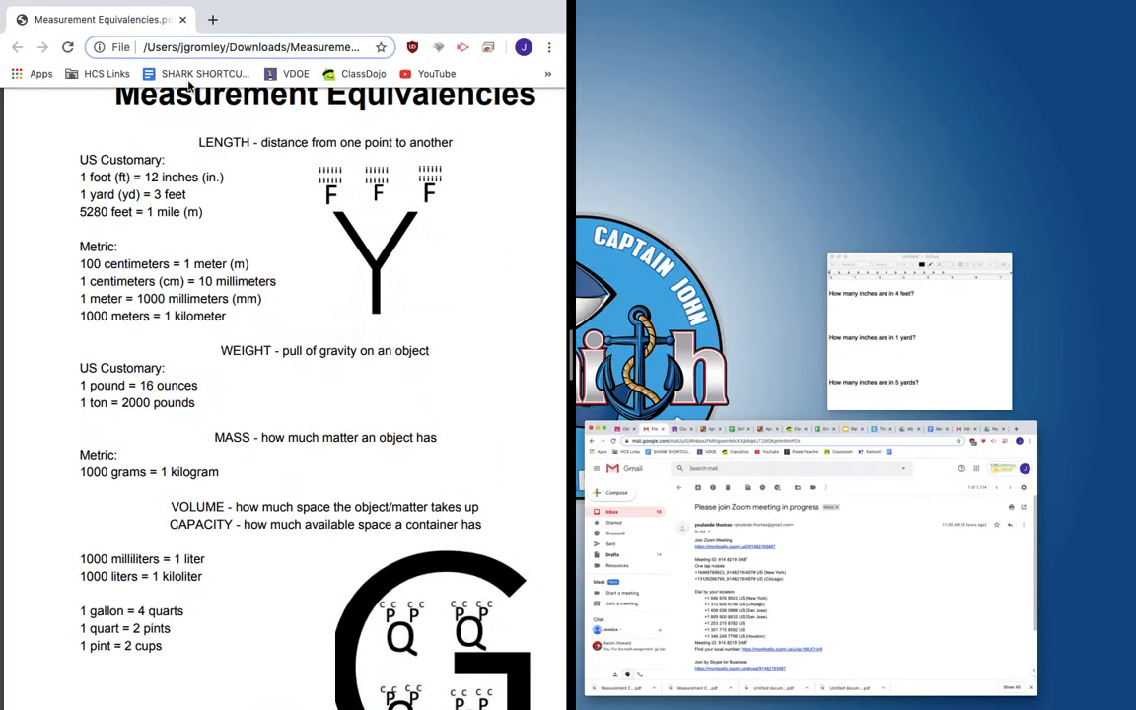
- Bring the Untitled worksheet document up beside the measurement equivalencies PDF
left_click(856, 301)
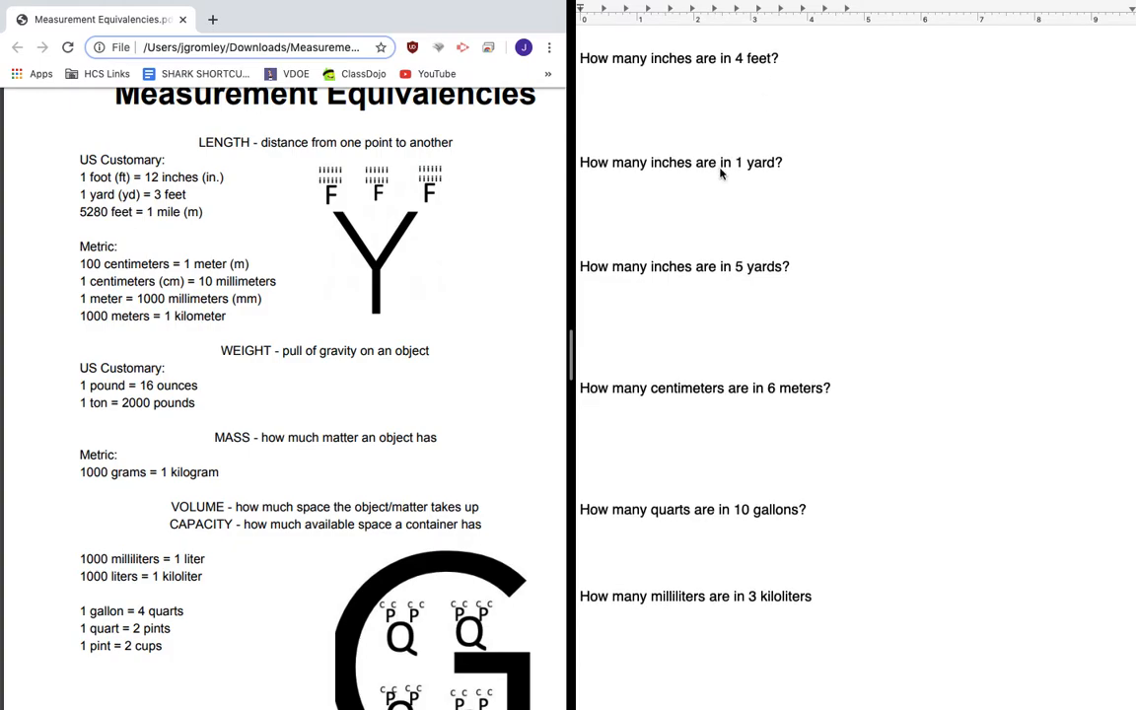
scroll(441, 244, "up", 2)
scroll(441, 243, "right", 1)
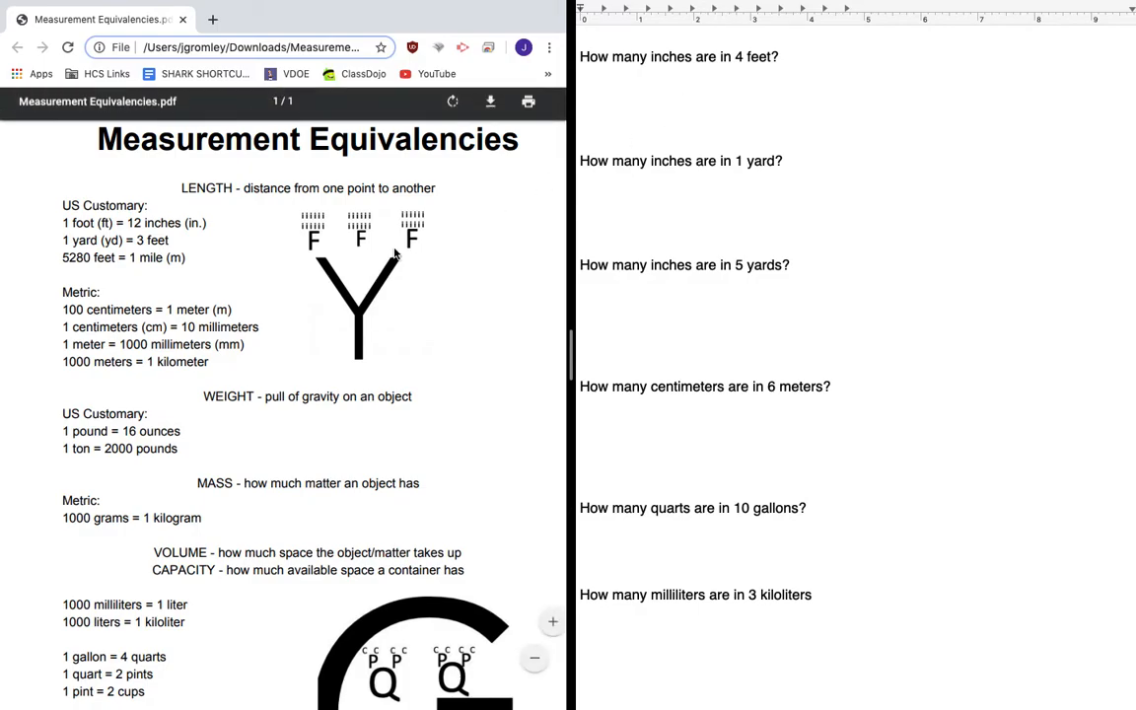
scroll(323, 295, "up", 1)
scroll(322, 296, "up", 1)
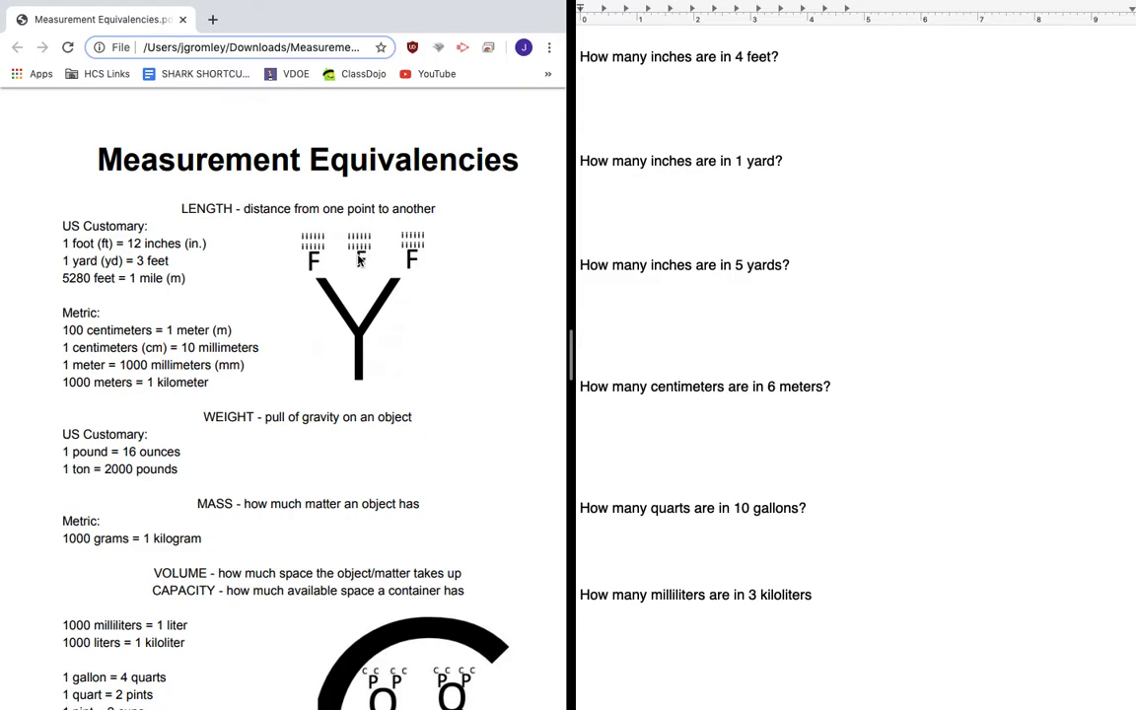
- Write four F markers under the 4-feet question, one per line
left_click(679, 101)
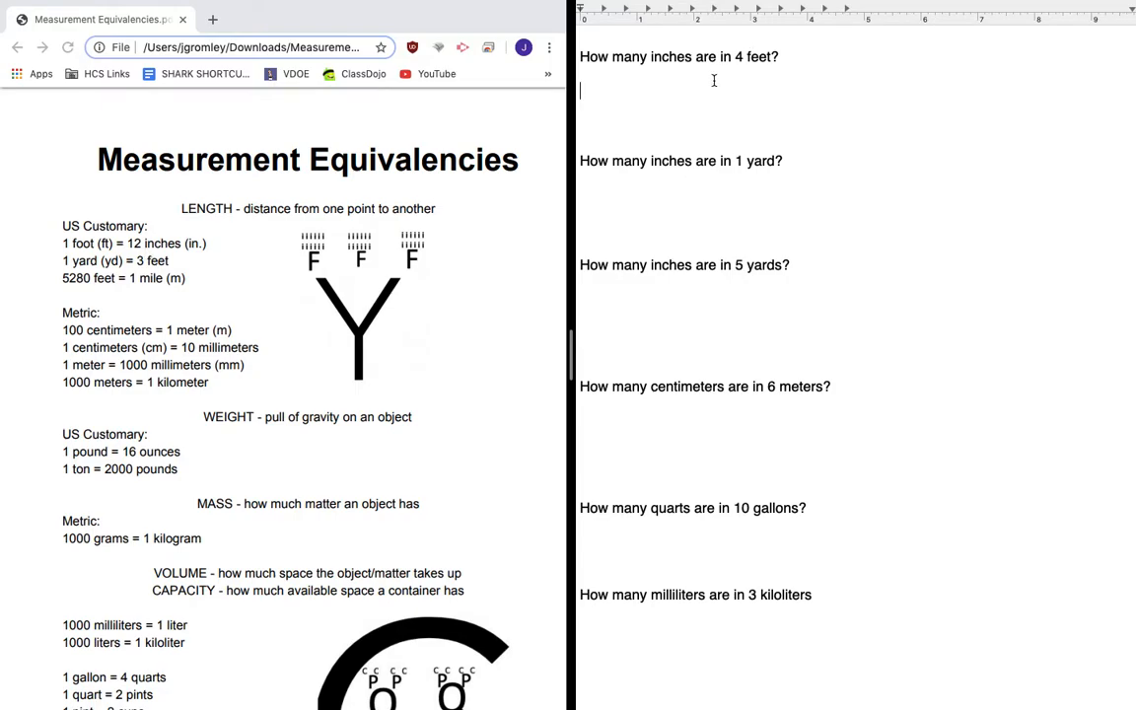
type("F")
type("   F   ")
type("F   F")
left_click(592, 91)
key("Return")
key("Delete")
key("Delete")
key("Delete")
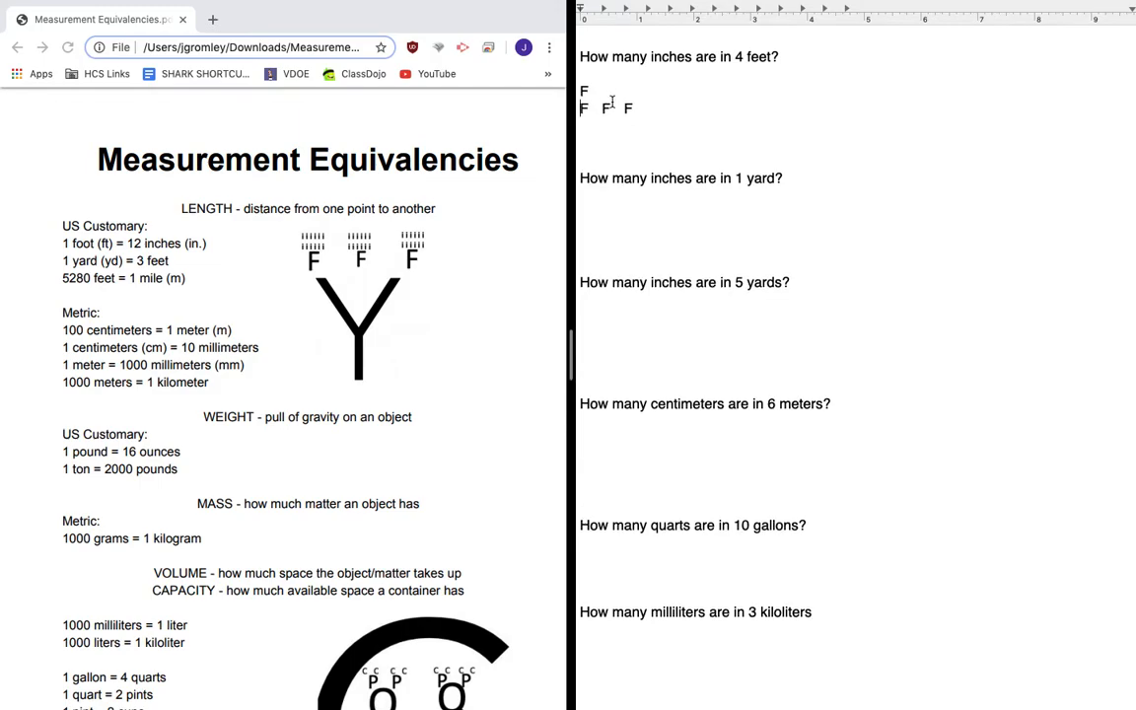
key("Return")
key("Delete")
key("Delete")
key("Delete")
key("Return")
key("Delete")
key("Delete")
key("Delete")
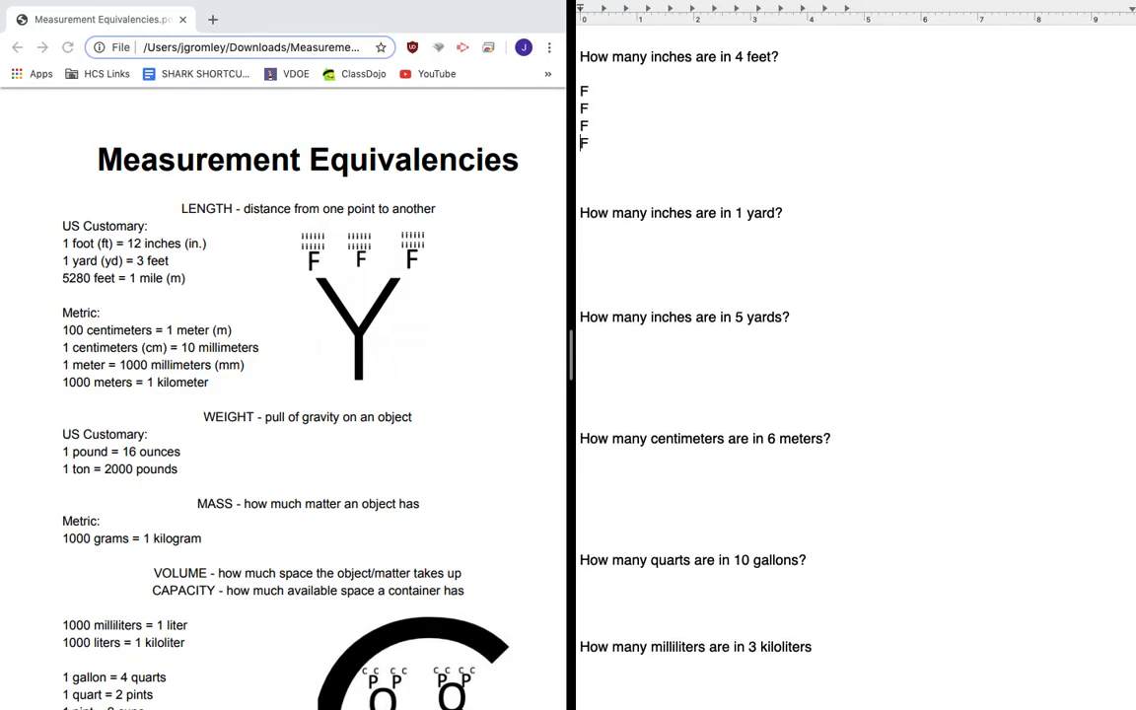
- Add '12 inches' beside each of the four F lines
left_click(602, 89)
type("12 inches")
left_click(603, 106)
type("12 inches")
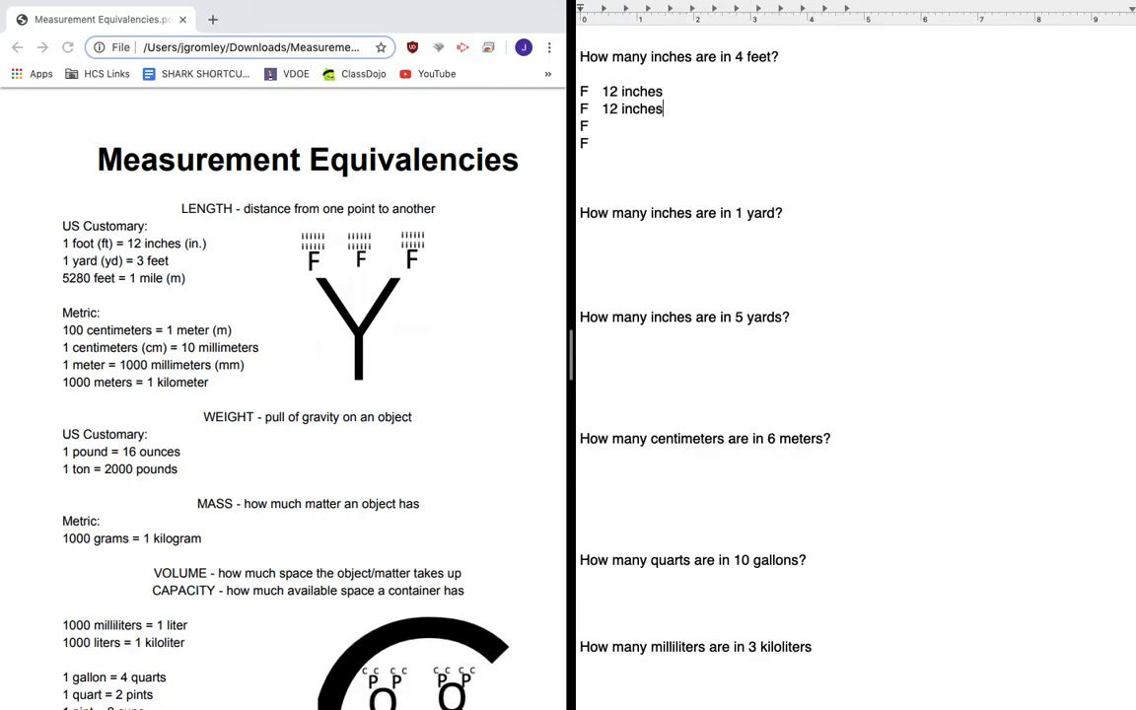
key("Down")
type("12 in")
type("ches")
key("Down")
type("1")
type("2 inches")
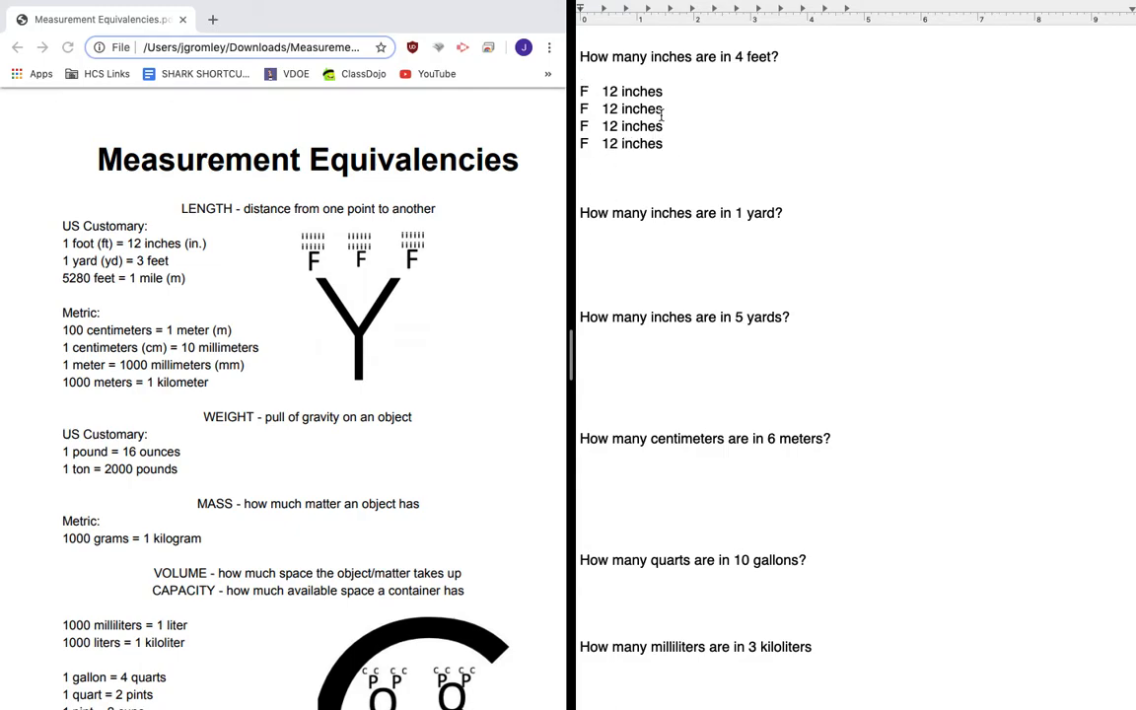
- Restore the four F 12 inches lines after deleting them and indent each one
mouse_move(663, 144)
left_mouse_down()
mouse_move(580, 139)
mouse_move(581, 90)
left_mouse_up()
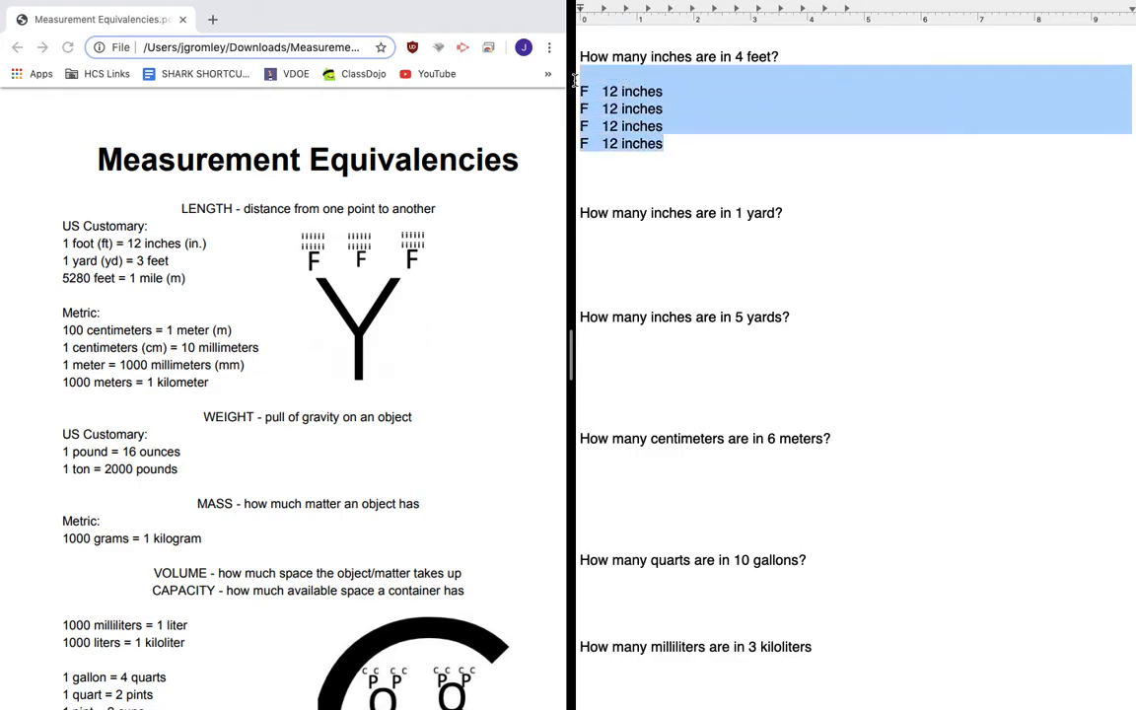
key("BackSpace")
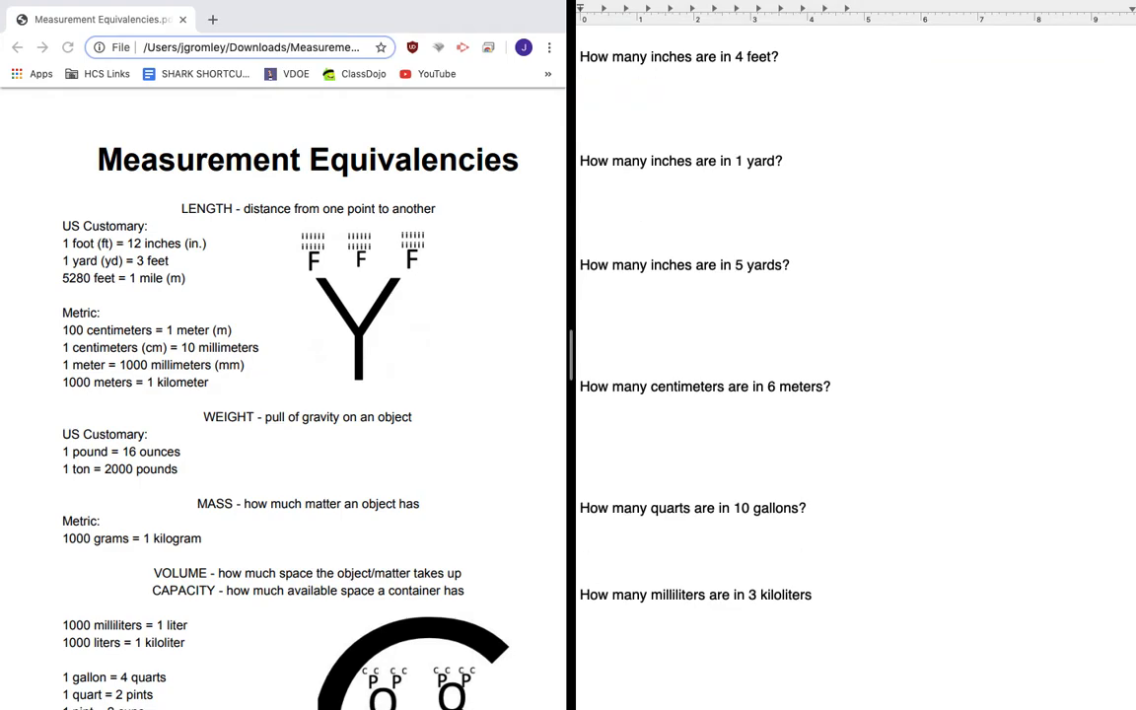
key("ctrl+z")
left_click(583, 91)
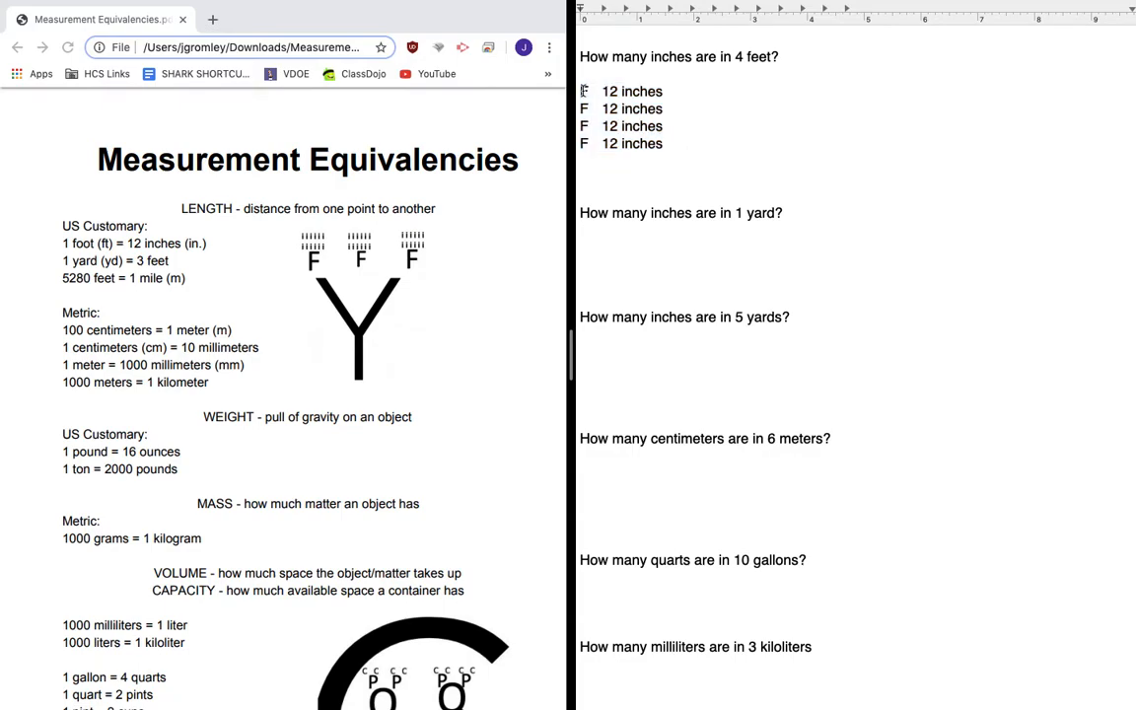
key("Tab")
left_click(583, 108)
key("Tab")
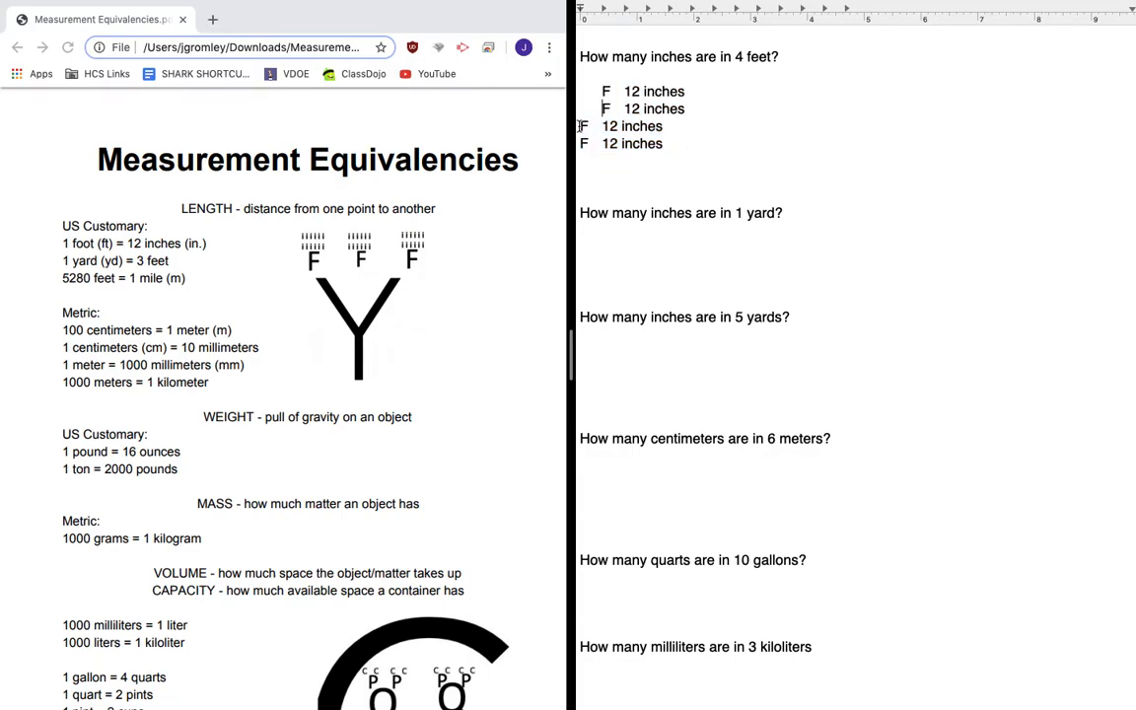
left_click(581, 126)
key("Tab")
left_click(580, 143)
key("Tab")
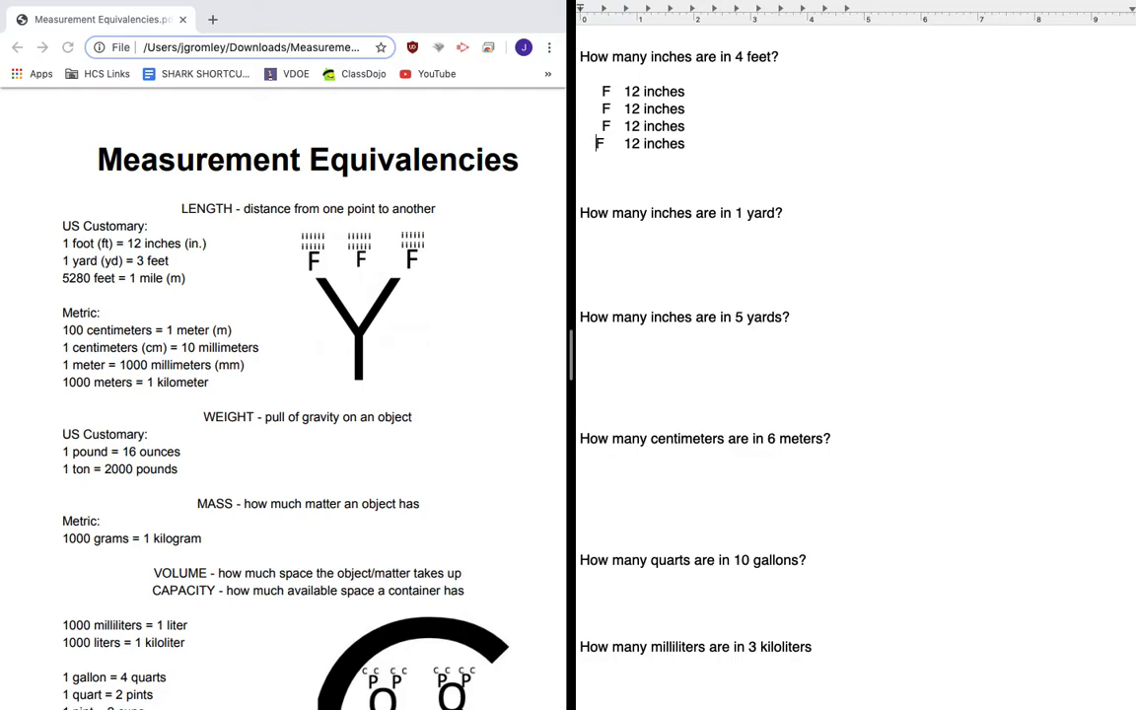
type("+")
- Underline the +F 12 inches line and write the indented total 48 inches below
key("End")
key("shift+Home")
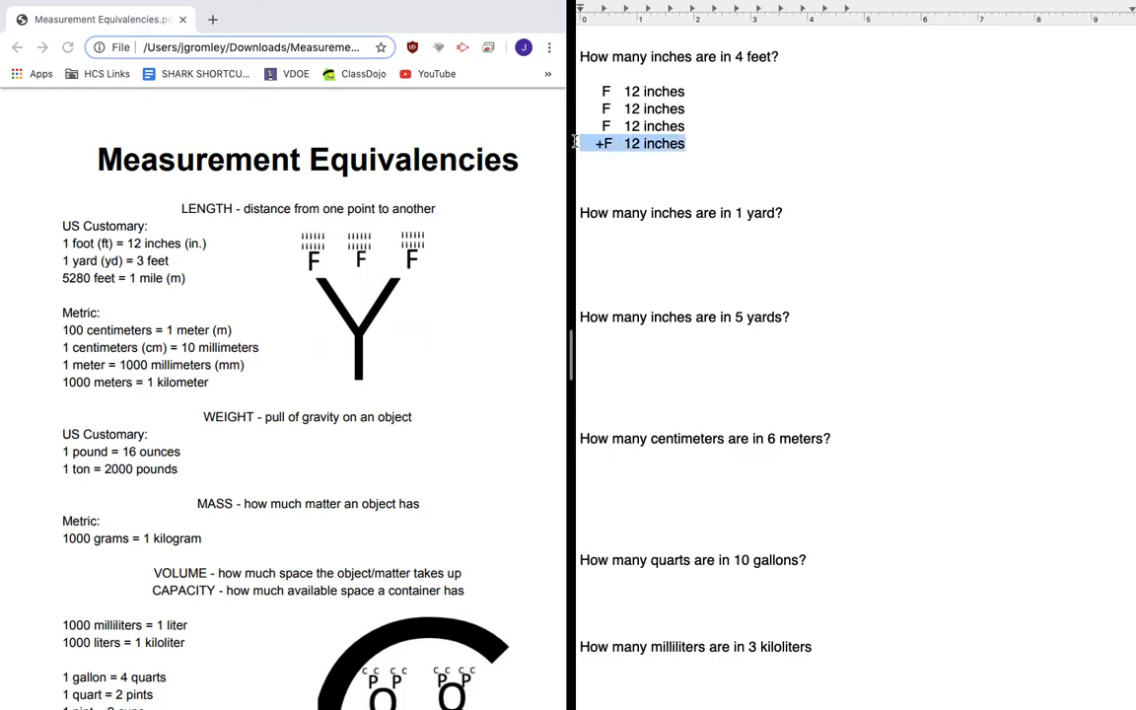
key("ctrl+u")
left_click(621, 167)
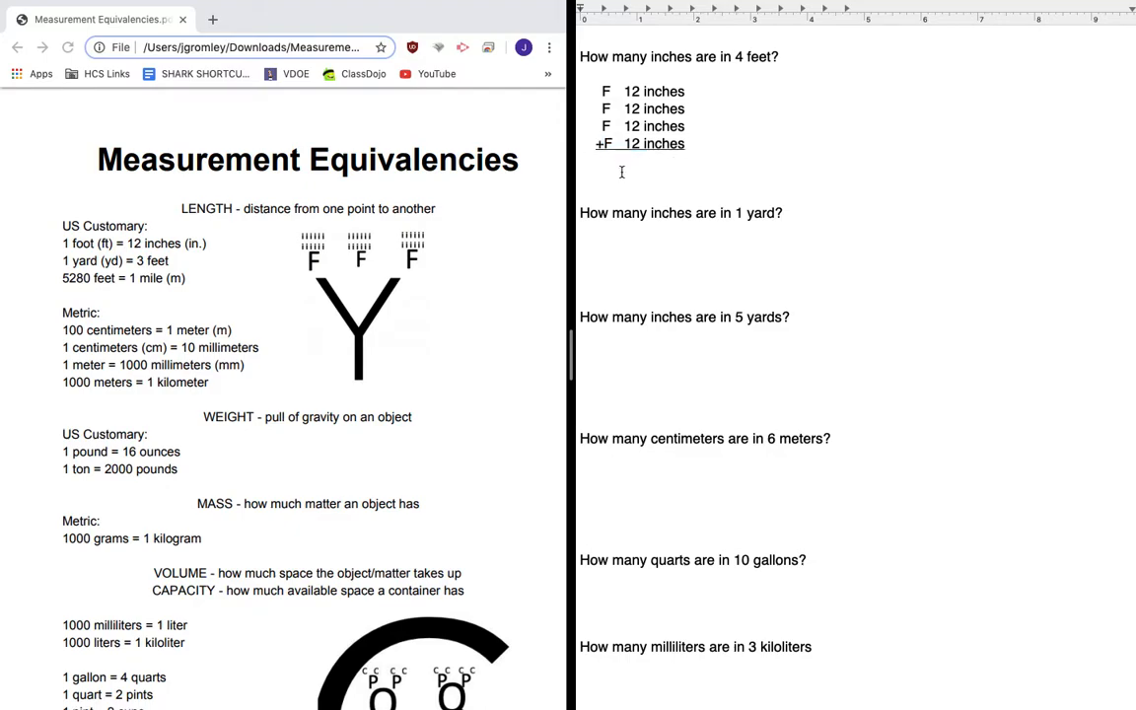
key("Tab")
type("8")
key("Left")
key("BackSpace")
key("BackSpace")
type("4")
left_click(665, 163)
type("inche")
type("s")
left_click(721, 178)
- Write '1 Y =' under the 1-yard question with three F lines beneath it
left_click(632, 233)
left_click(627, 255)
left_click(635, 257)
type("1 Y")
type(".")
key("BackSpace")
type("-")
key("BackSpace")
type(":")
key("Return")
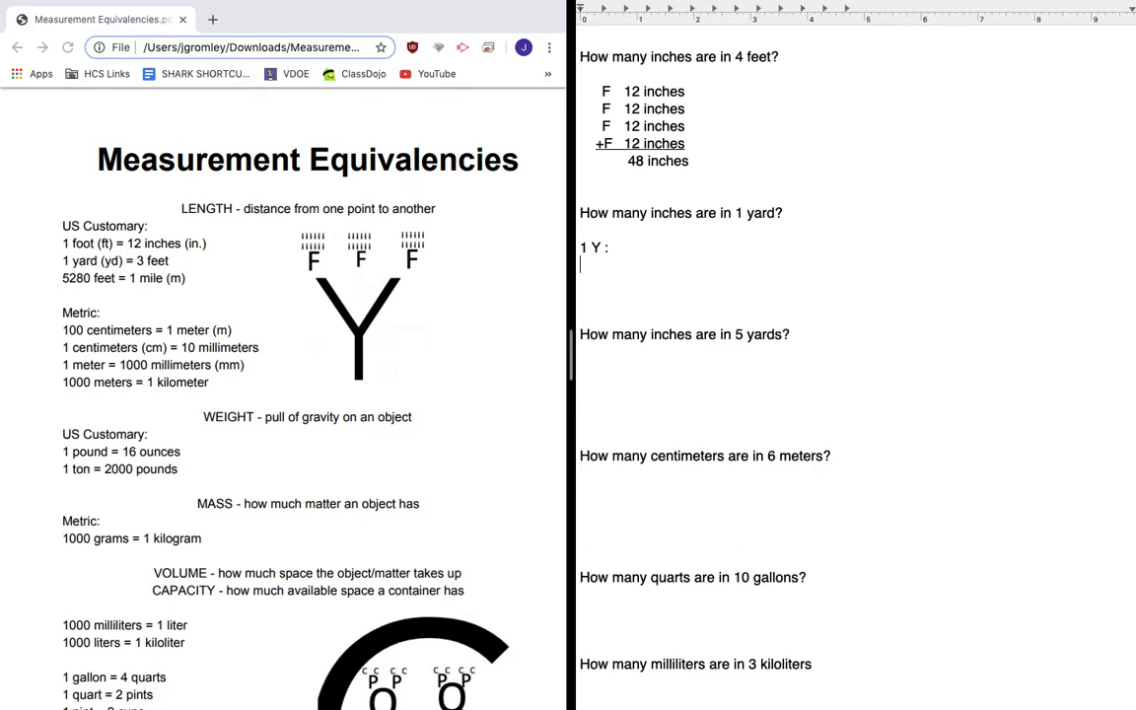
type("F")
key("Return")
type("F")
key("Return")
type("F")
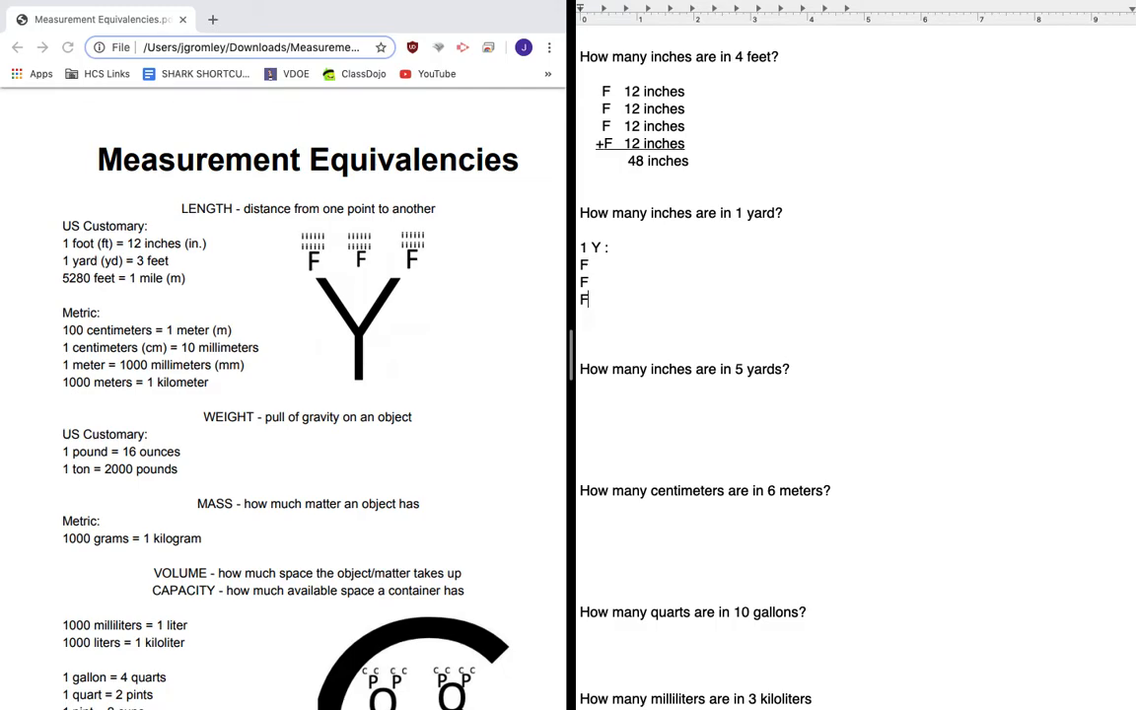
left_click(619, 247)
key("BackSpace")
type("=")
left_click(603, 298)
- Make each line read F = 12 inches and underline the last one
left_click(603, 264)
type("= 12")
type(" inches")
key("Down")
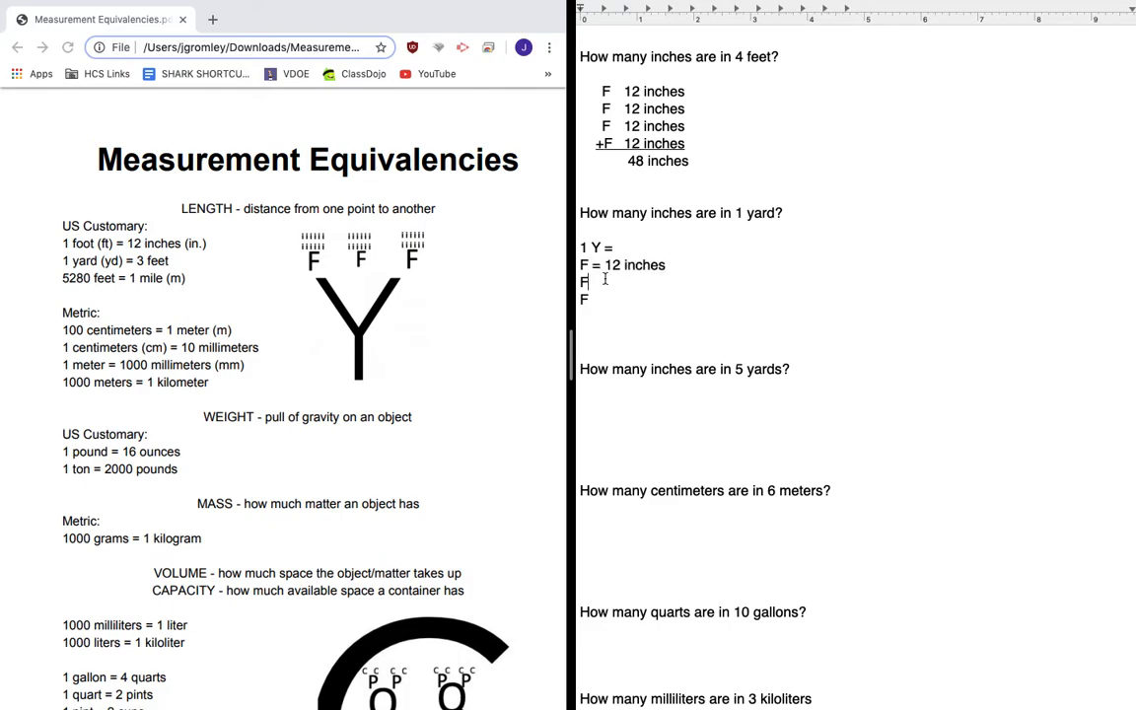
type("= 12 i")
type("nches")
key("Return")
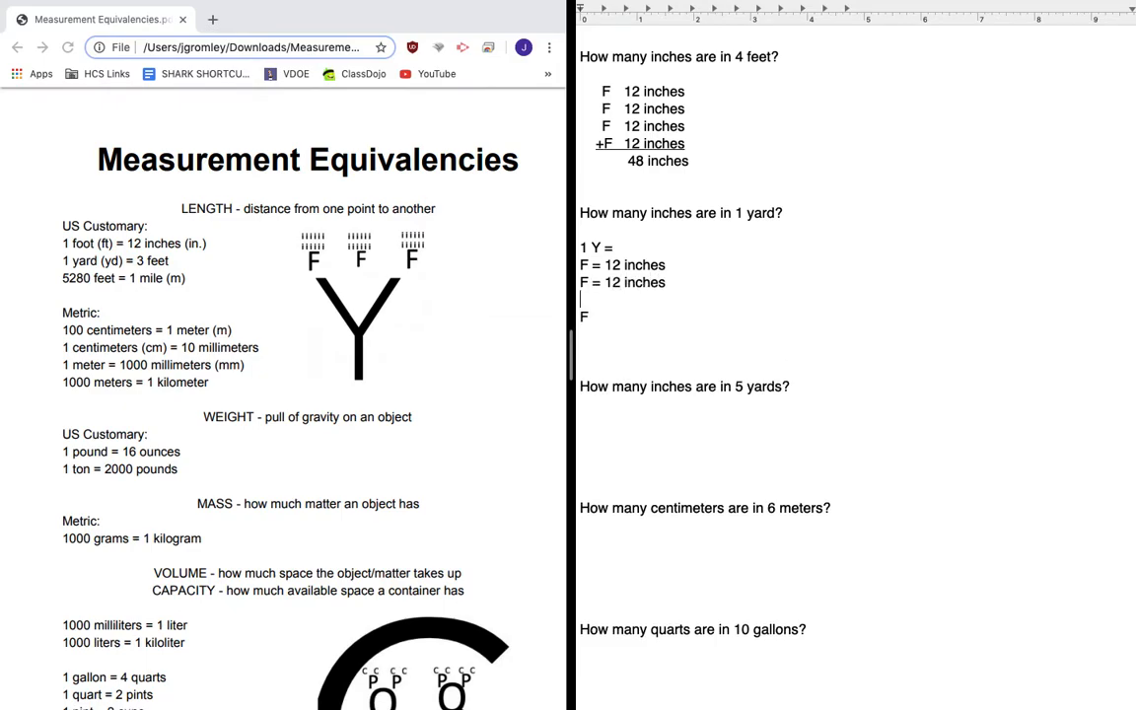
key("BackSpace")
type("= ")
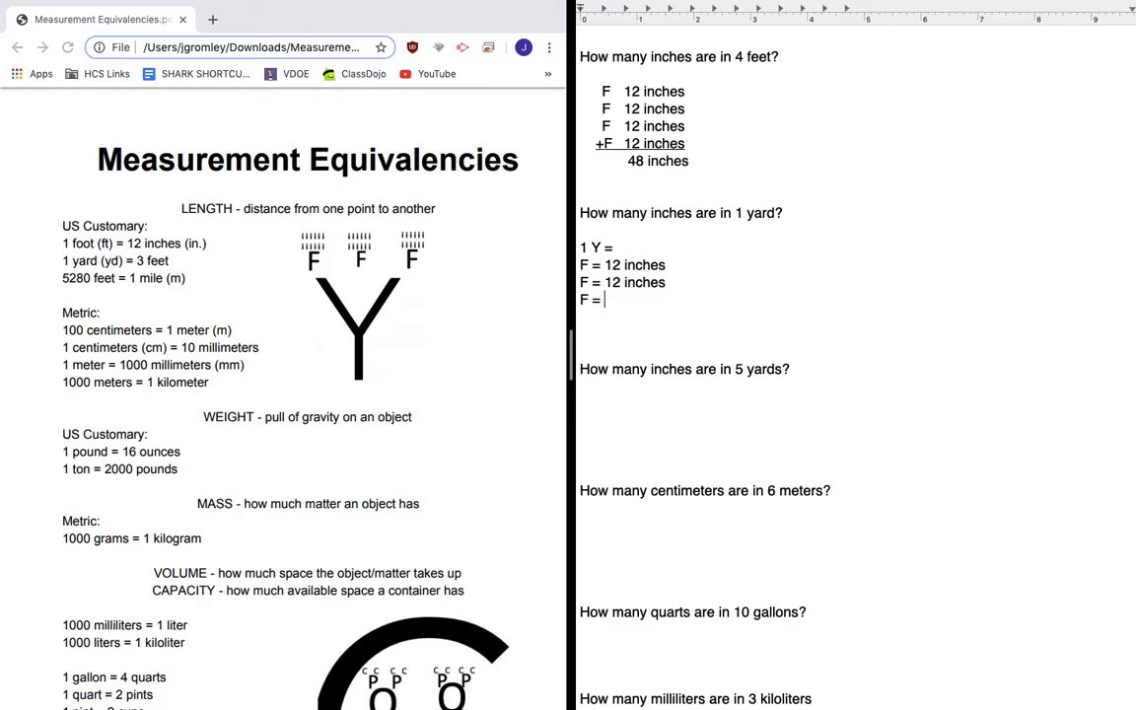
type("12 inches")
left_click_drag(667, 299, 580, 300)
key("super+u")
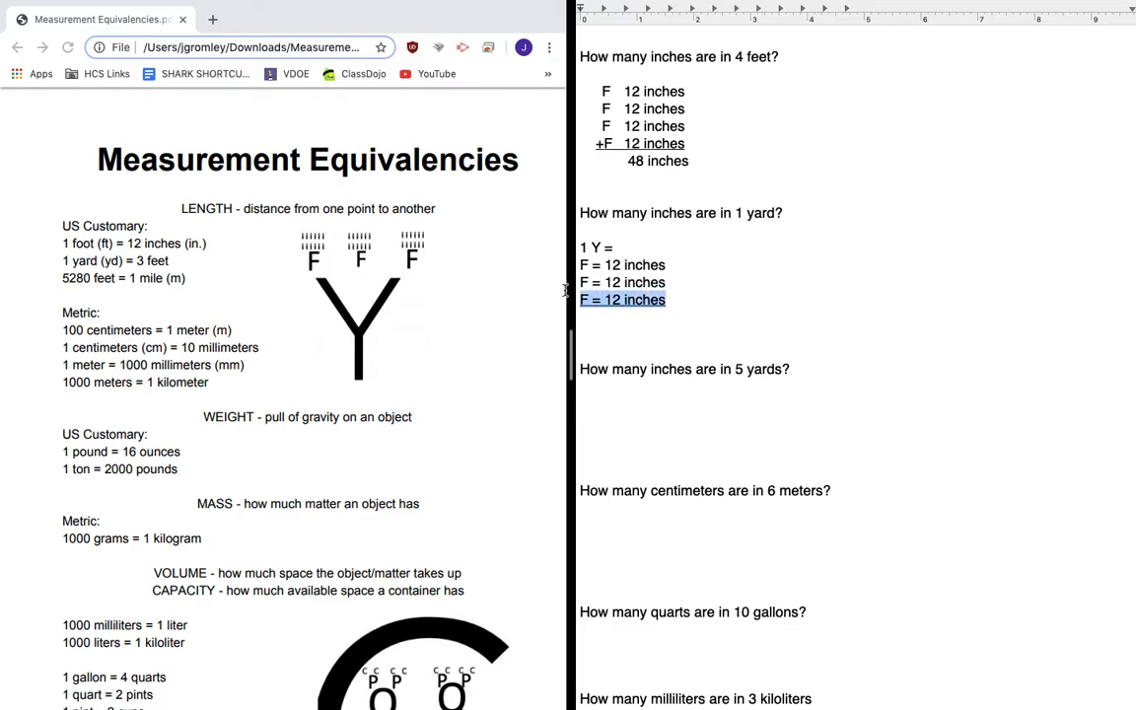
- Write the indented total '36 inches in 1 yard' below the underlined row
left_click(651, 325)
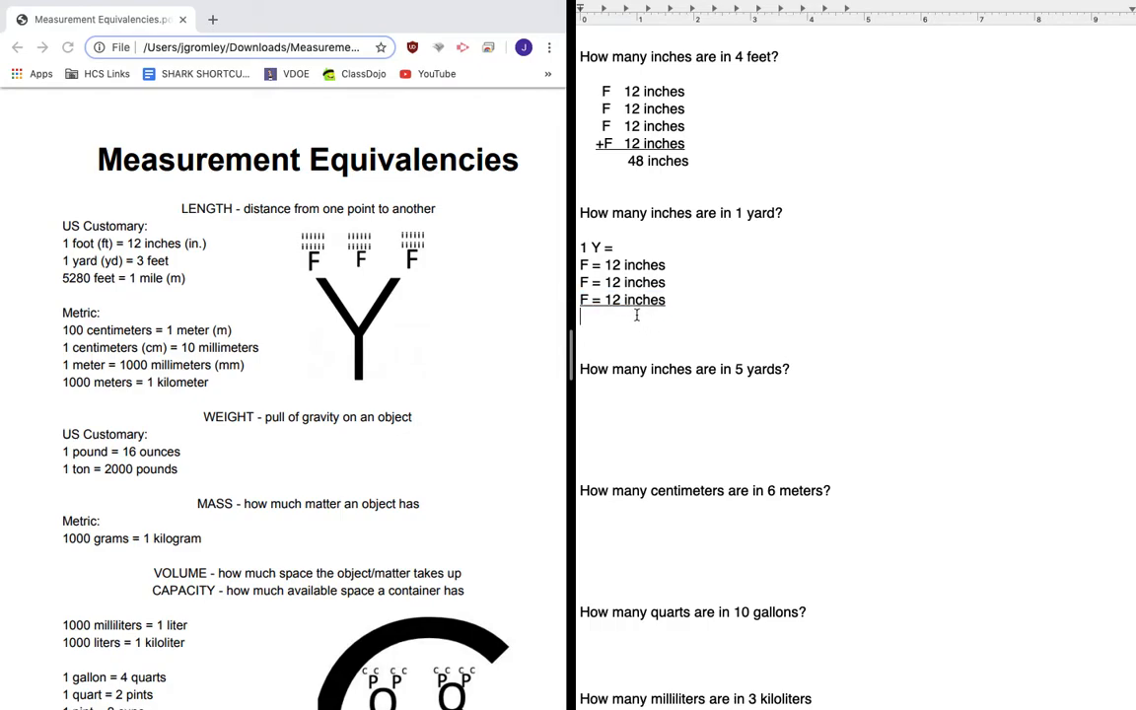
key("Tab")
type("6")
key("BackSpace")
type("36")
key("Right")
type("inches")
type(" in 1 ")
type("yard")
- List five Y lines under the 5-yards question and mark the first two as 3 feet
left_click(617, 407)
type("Y")
key("Return")
type("Y")
key("Return")
type("Y")
key("Return")
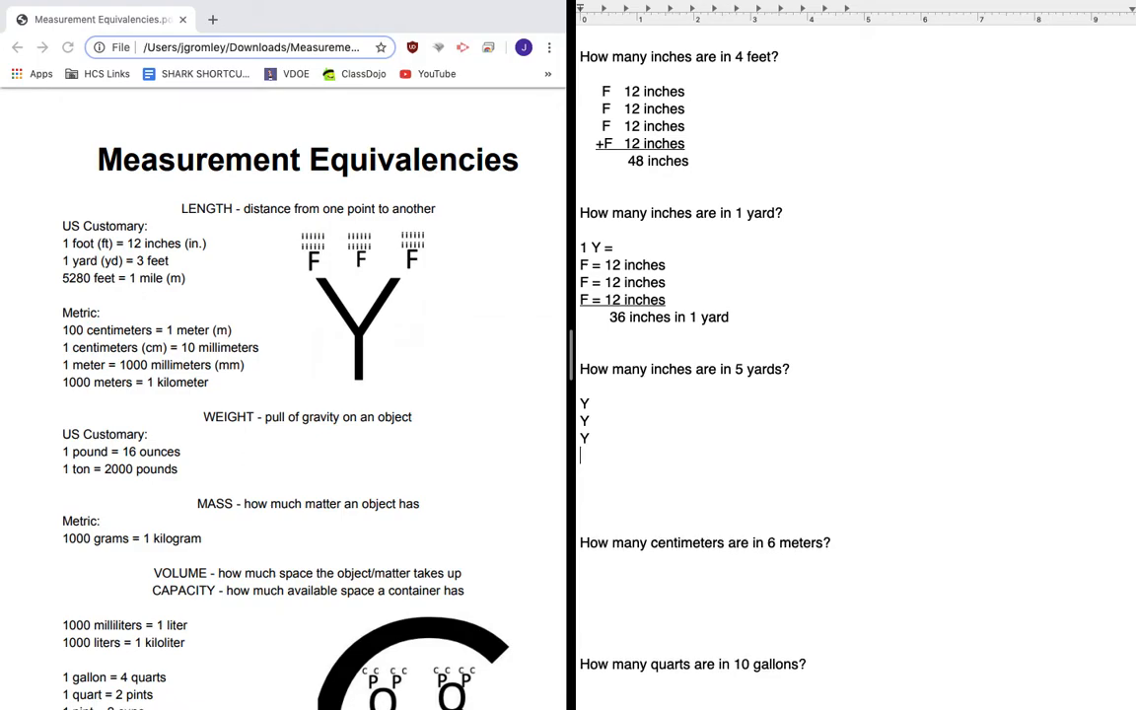
type("Y")
key("Return")
type("Y")
left_click(613, 409)
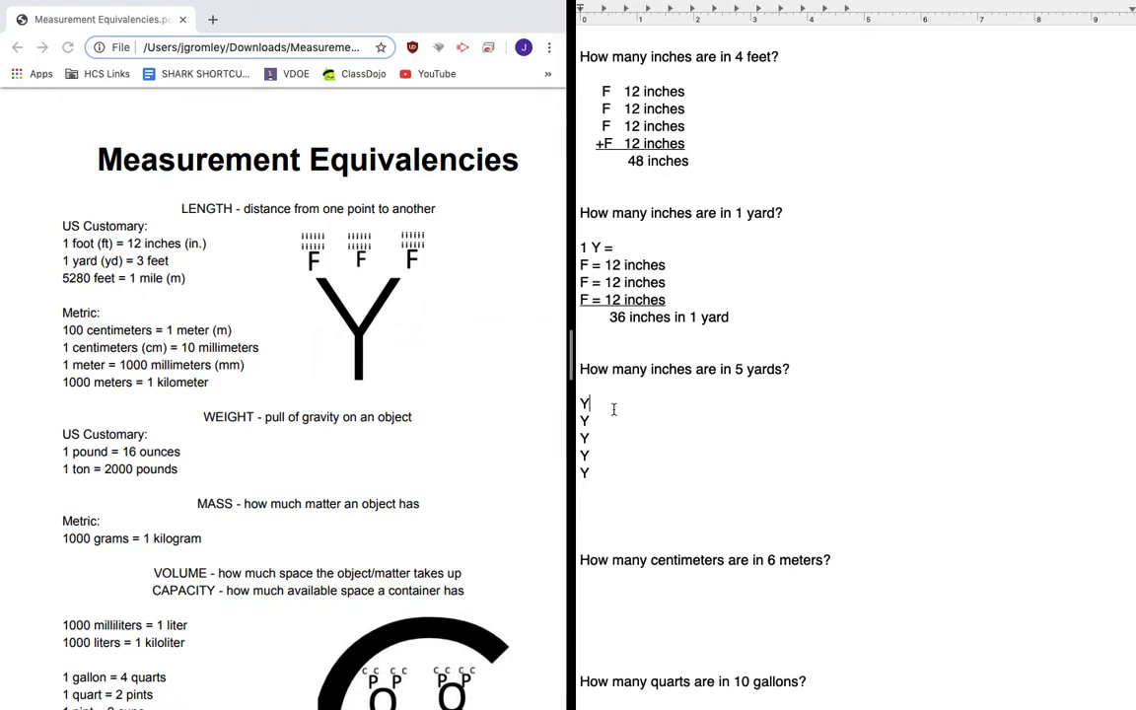
type("- ")
type("3 ")
type("feet")
left_click(608, 425)
type("- feet")
left_click(602, 421)
type("3")
- Mark the remaining Y lines as 3 feet, underline the fifth, and total 15 feet below
left_click(624, 435)
type("- ")
type("3 feet")
key("Down")
type("- 3 feet")
key("Down")
type("- 3 ")
type("feet")
left_click_drag(639, 473, 571, 473)
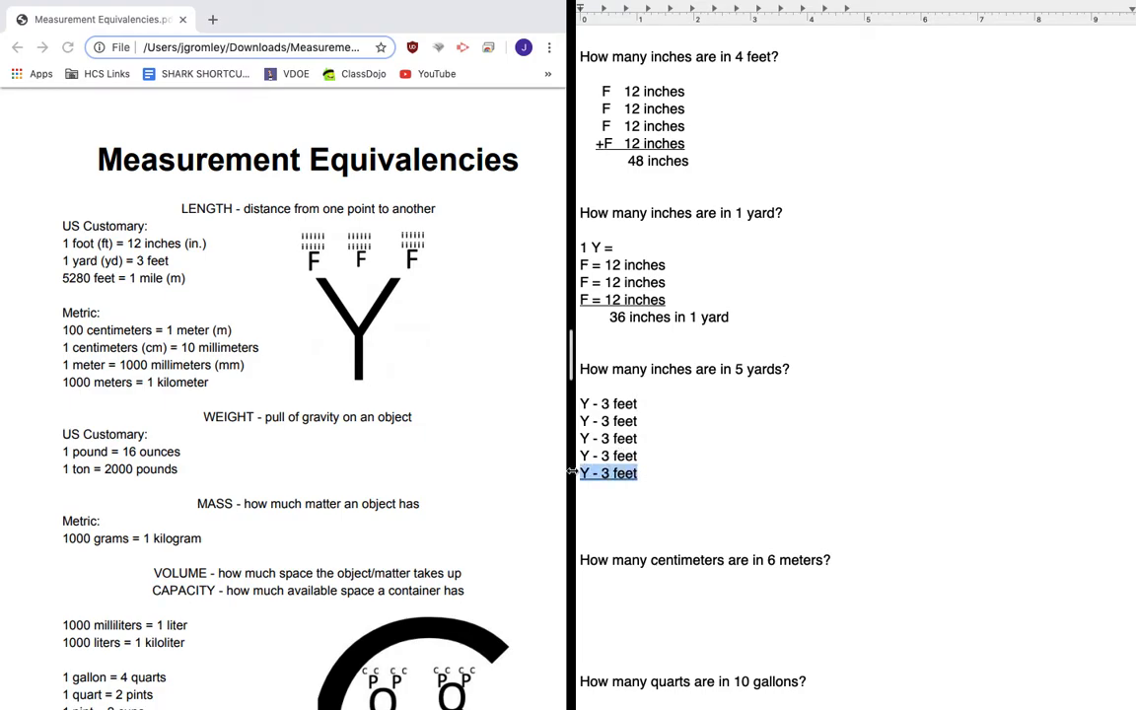
left_click(607, 490)
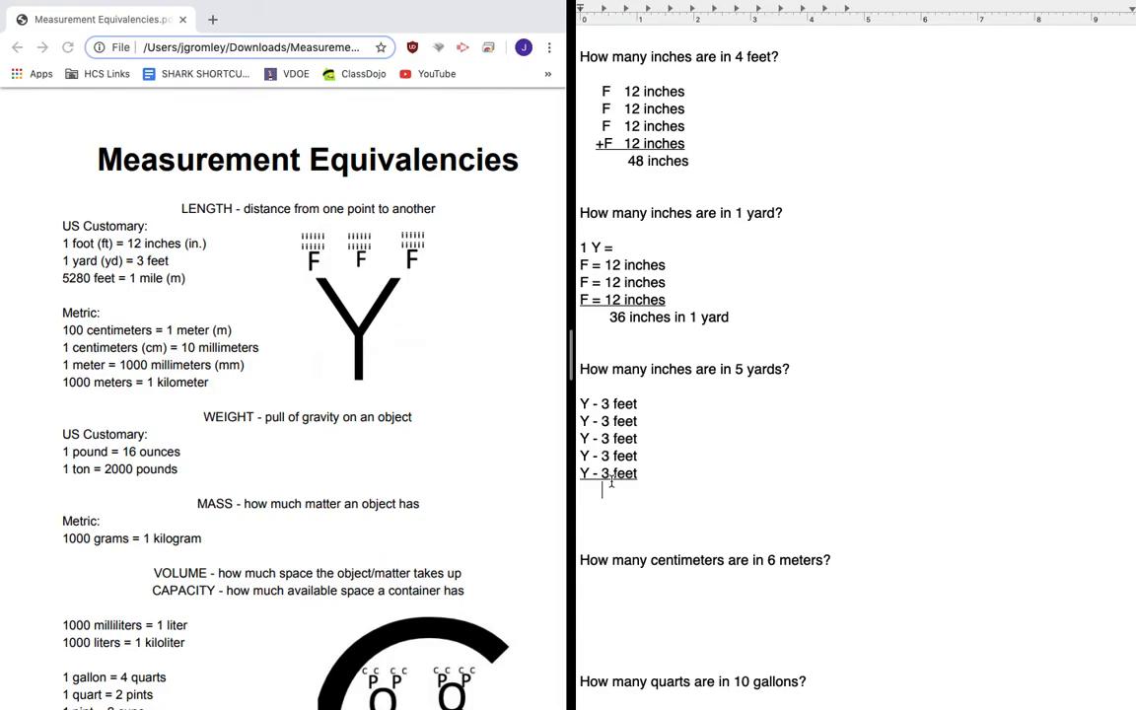
type("15 fee")
type("t")
key("Return")
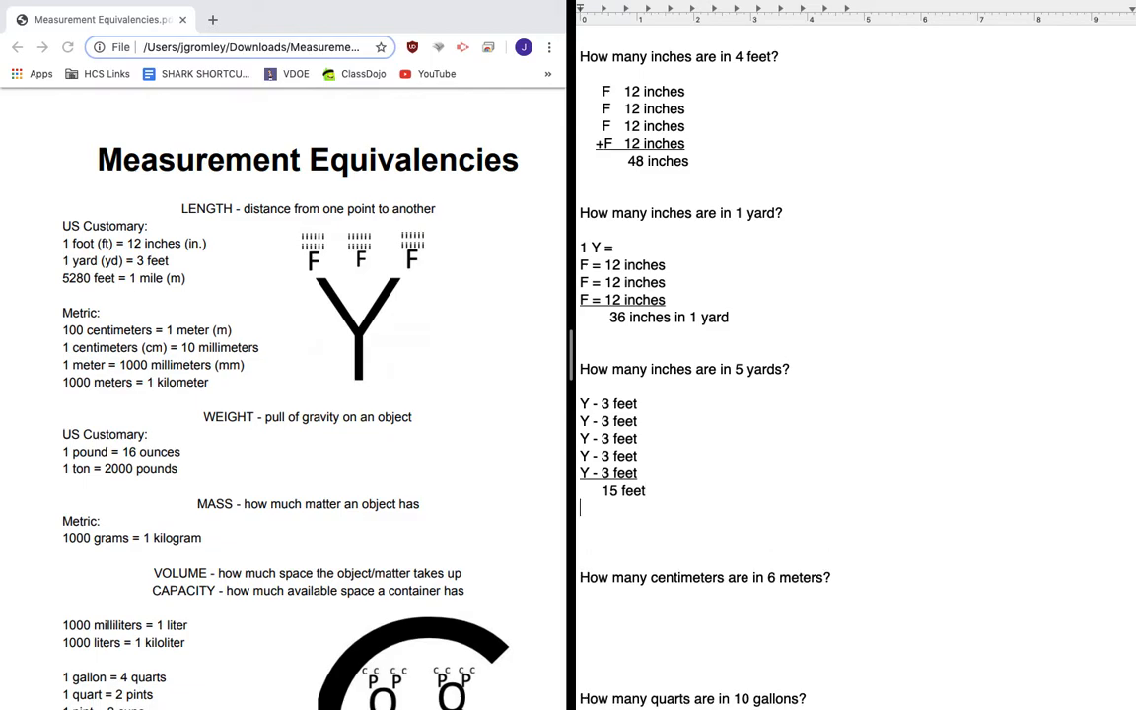
- Add a blank line between the 15 feet total and the centimeters question
key("Return")
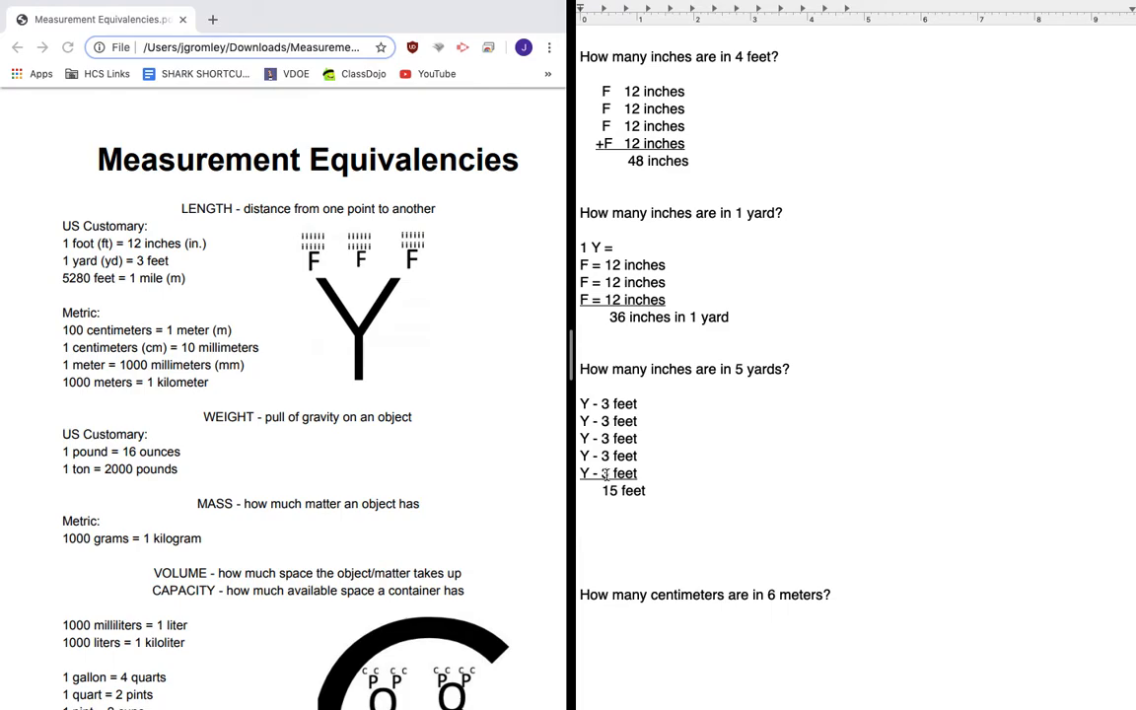
- Write '3 x 5 = 15' at the end of the third Y - 3 feet line
left_click(641, 438)
type(".       3")
type(" x 5 ")
type("= 15")
left_click(656, 523)
- Write '12 inches x 15 feet = 180 inches' below the 15 feet total
left_click(656, 522)
type("12 x")
type(" 15 =")
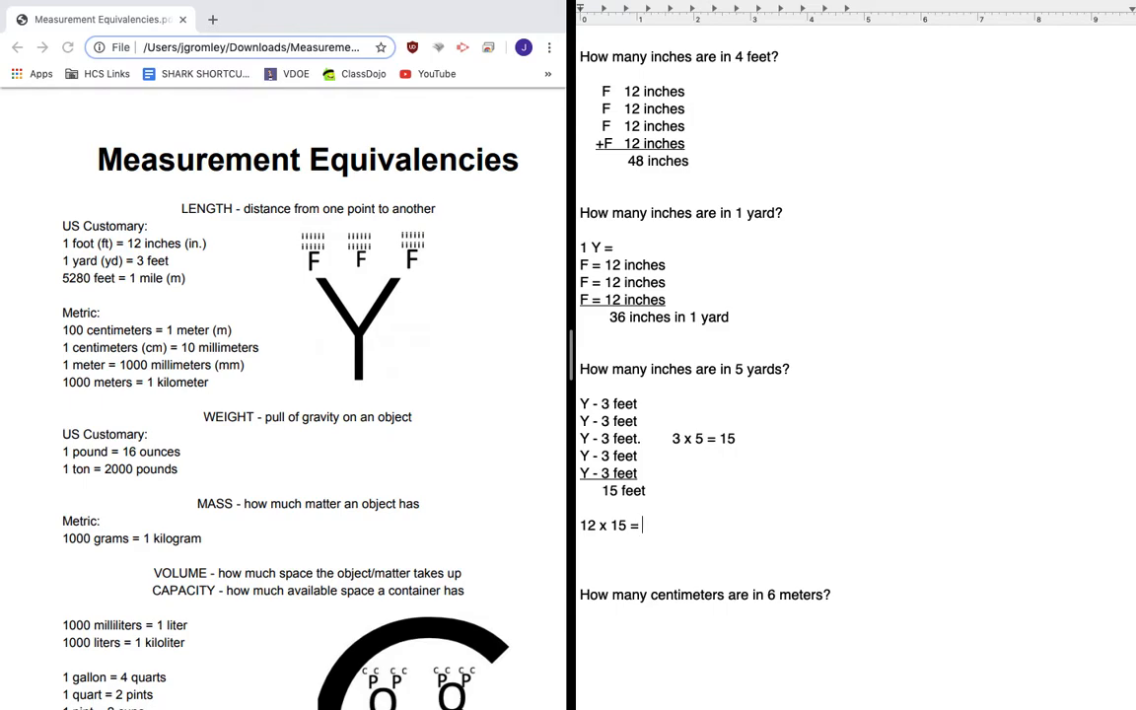
type("180")
left_click(595, 525)
type("inches")
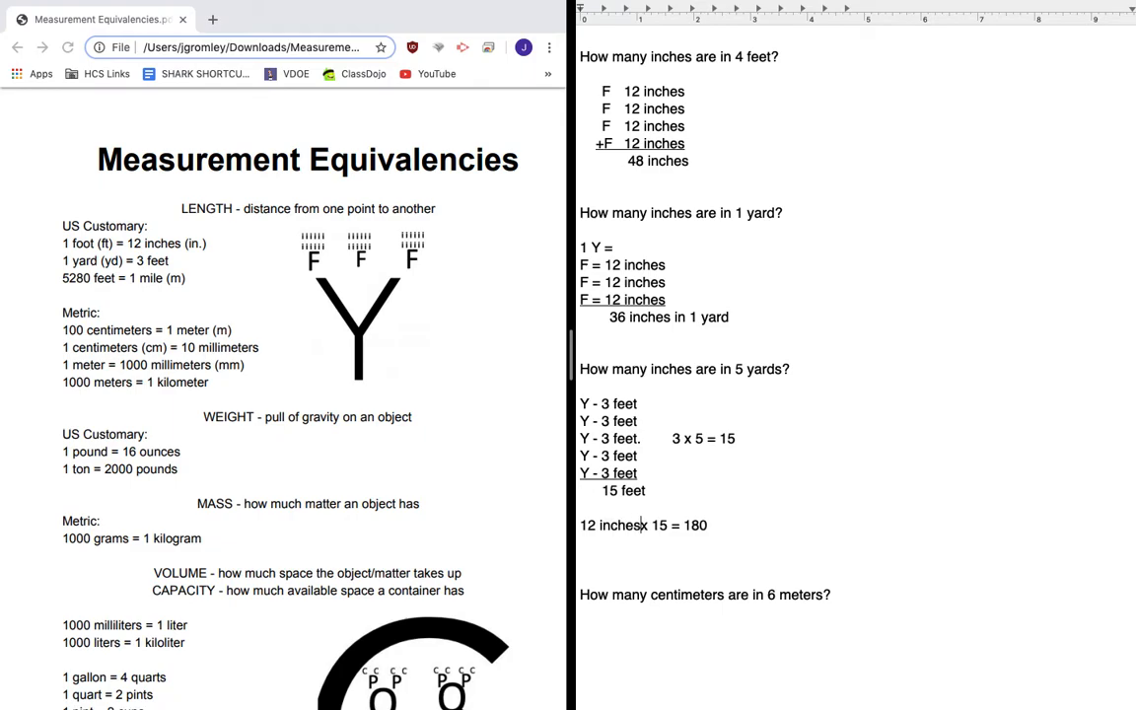
type(" x 15 feet")
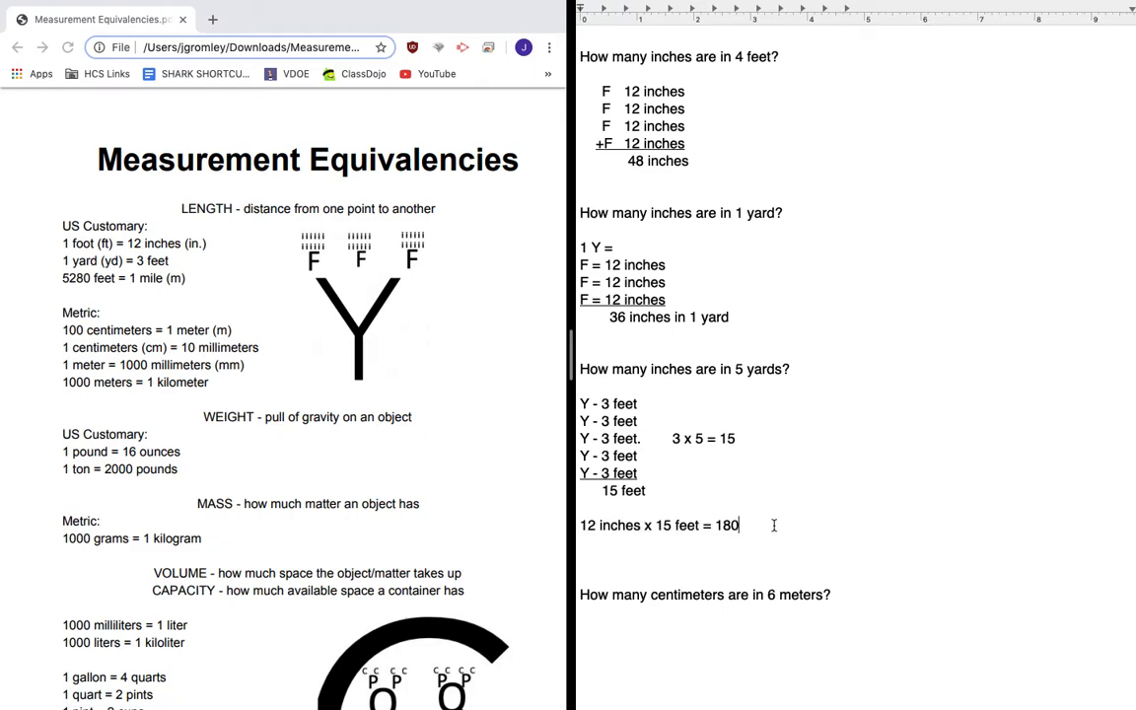
type(" = 180 inches")
scroll(674, 555, "down", 2)
scroll(670, 555, "down", 1)
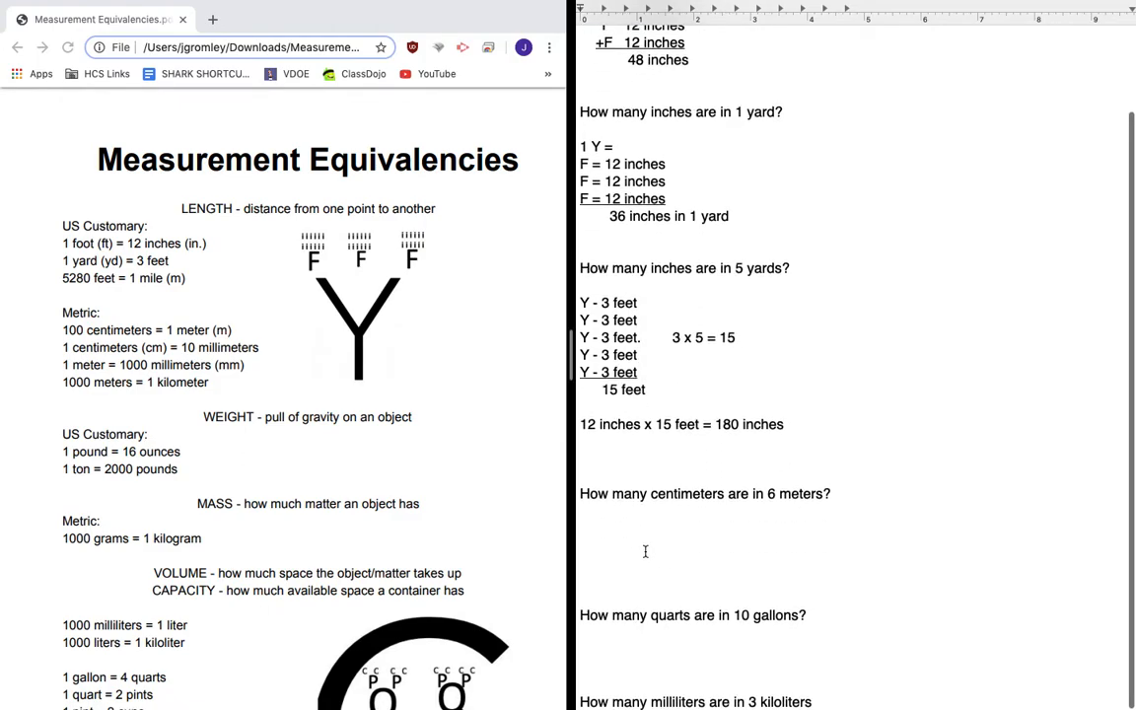
- Answer the centimeters question with '100 x 6 = 600 cm in 1 meter!'
left_click(625, 533)
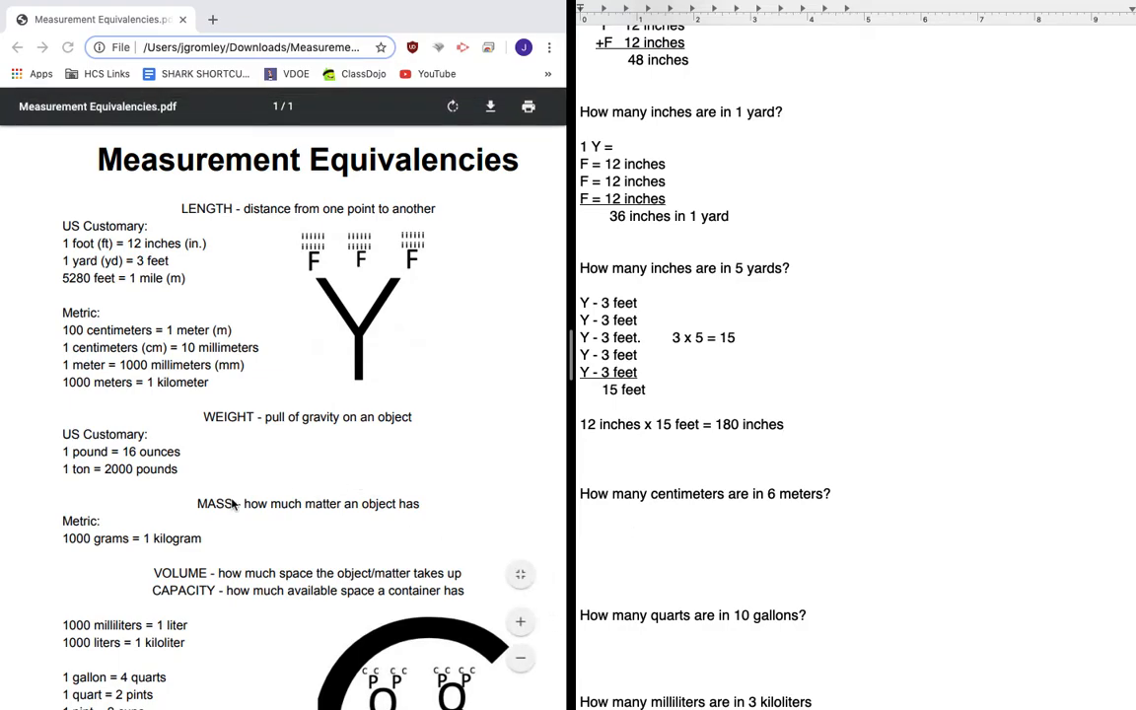
mouse_move(273, 505)
type("100 x ")
type("6")
type(" = ")
type("600")
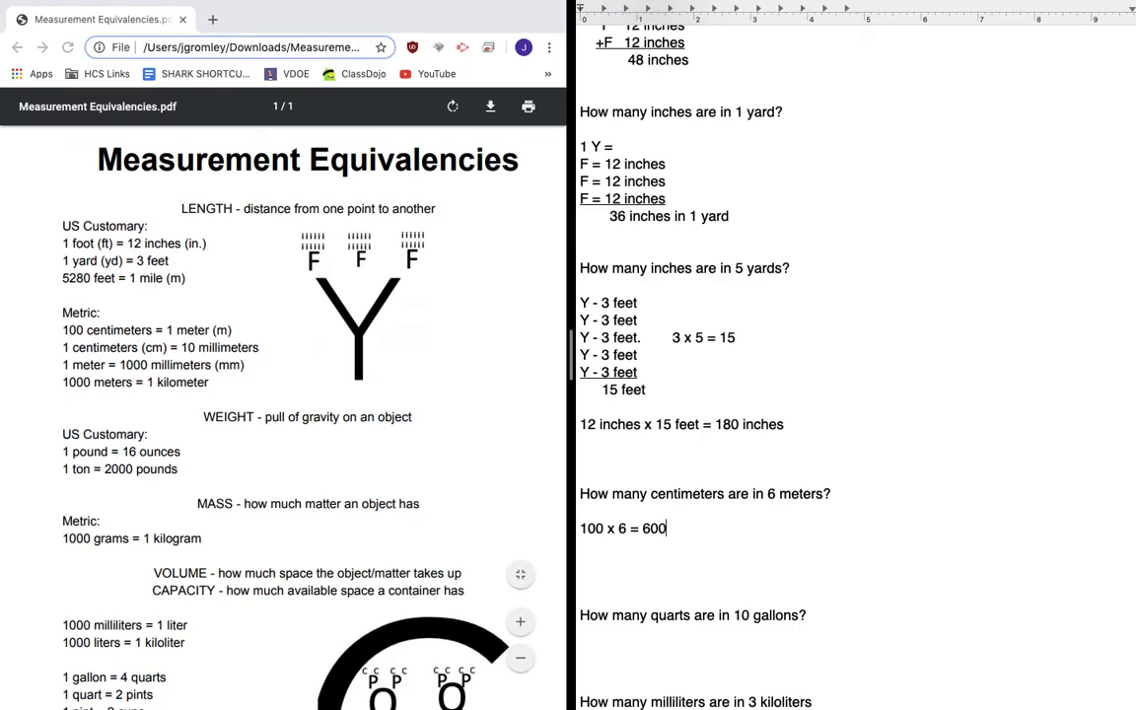
type(" cm")
type(" in on")
key("BackSpace")
key("BackSpace")
type("1 meter")
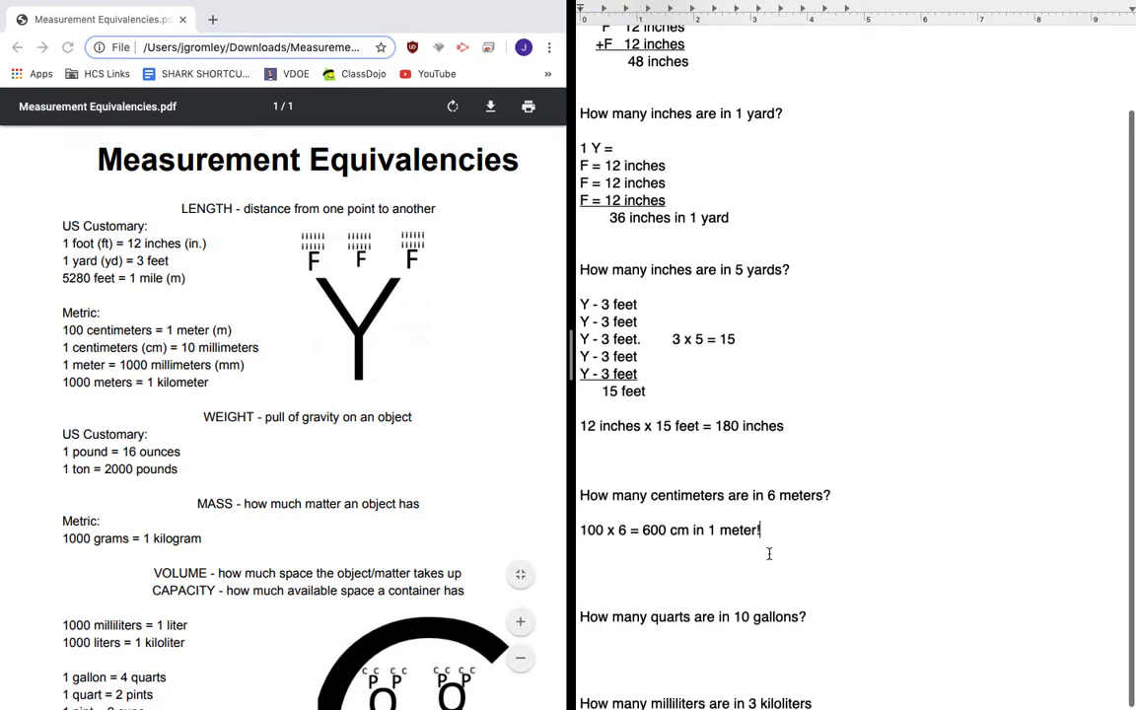
key("Return")
key("BackSpace")
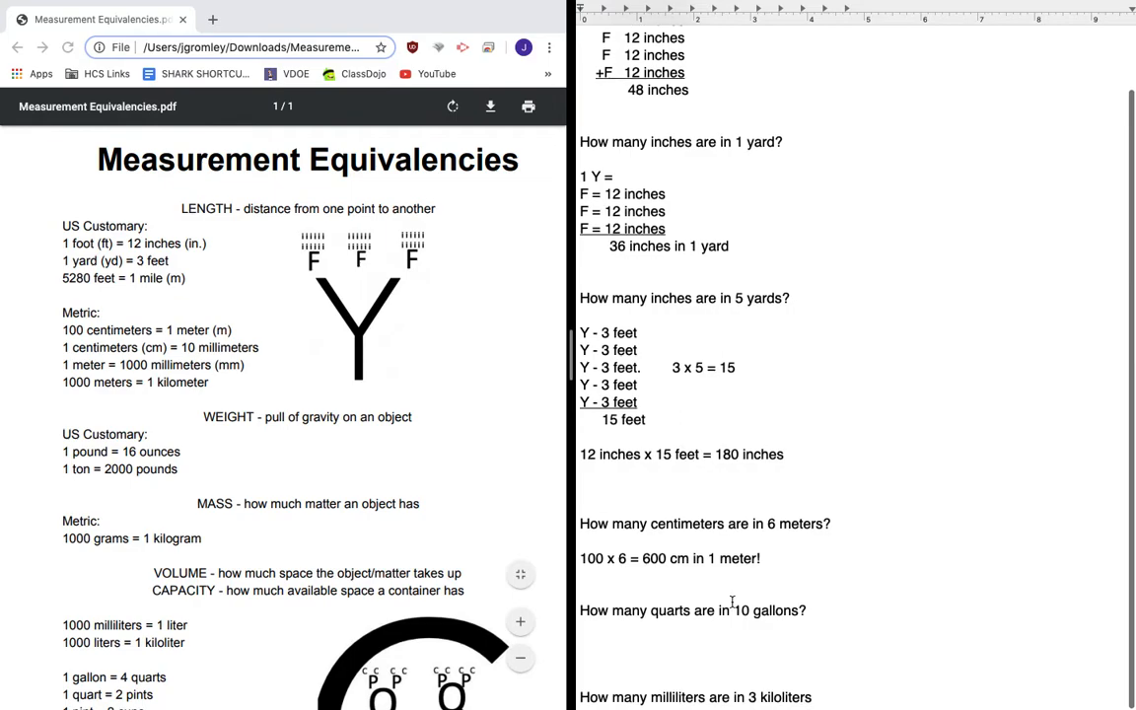
- Answer the quarts in 10 gallons question with '4 x10 = 40'
left_click(705, 644)
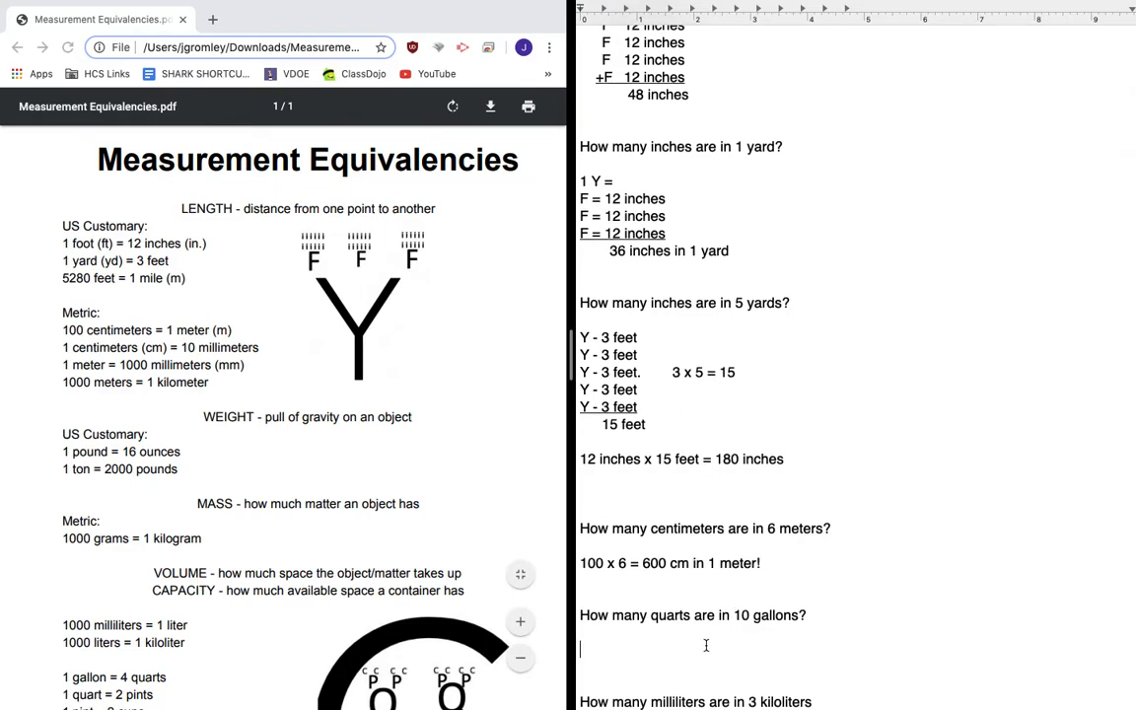
scroll(452, 519, "down", 2)
scroll(451, 520, "down", 3)
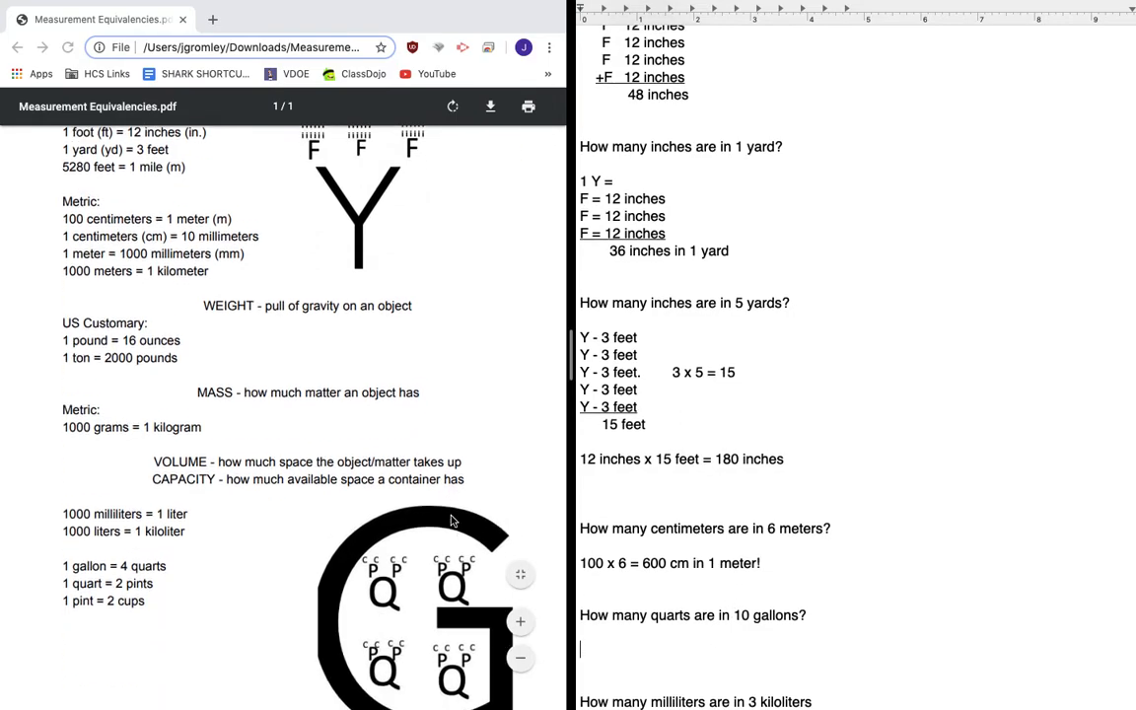
scroll(452, 520, "up", 2)
scroll(452, 519, "up", 1)
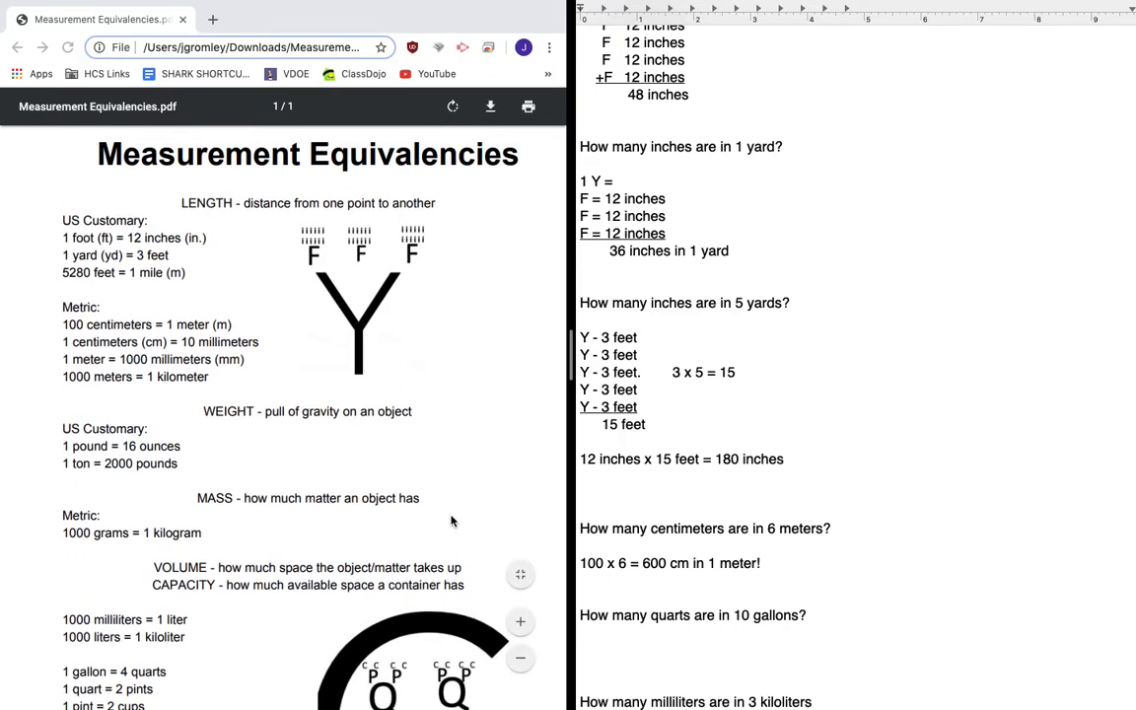
scroll(452, 521, "down", 2)
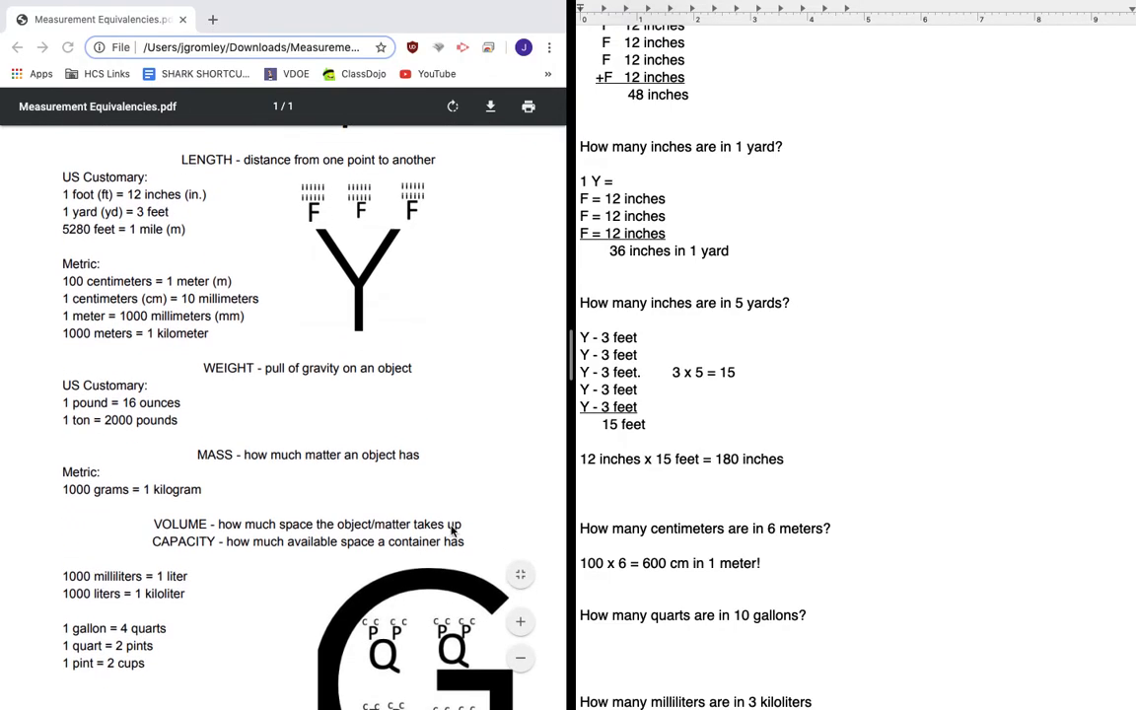
scroll(452, 523, "down", 3)
scroll(443, 530, "down", 1)
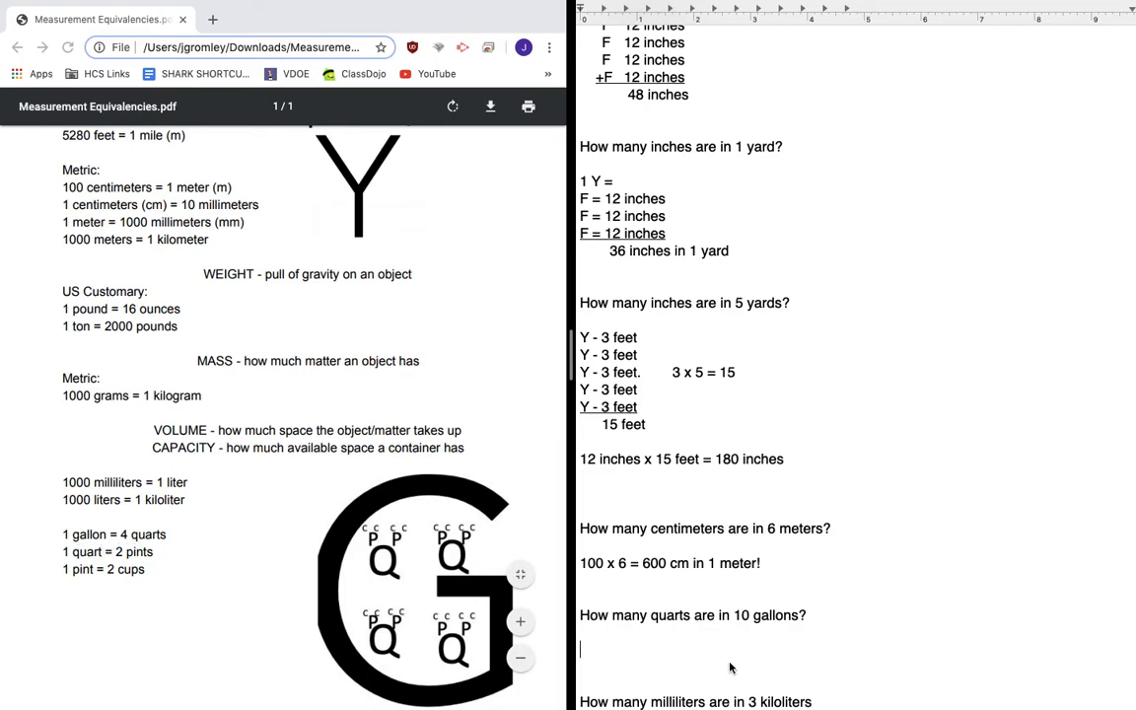
type("4 ")
type("x1")
type("0")
type("= ")
type("40")
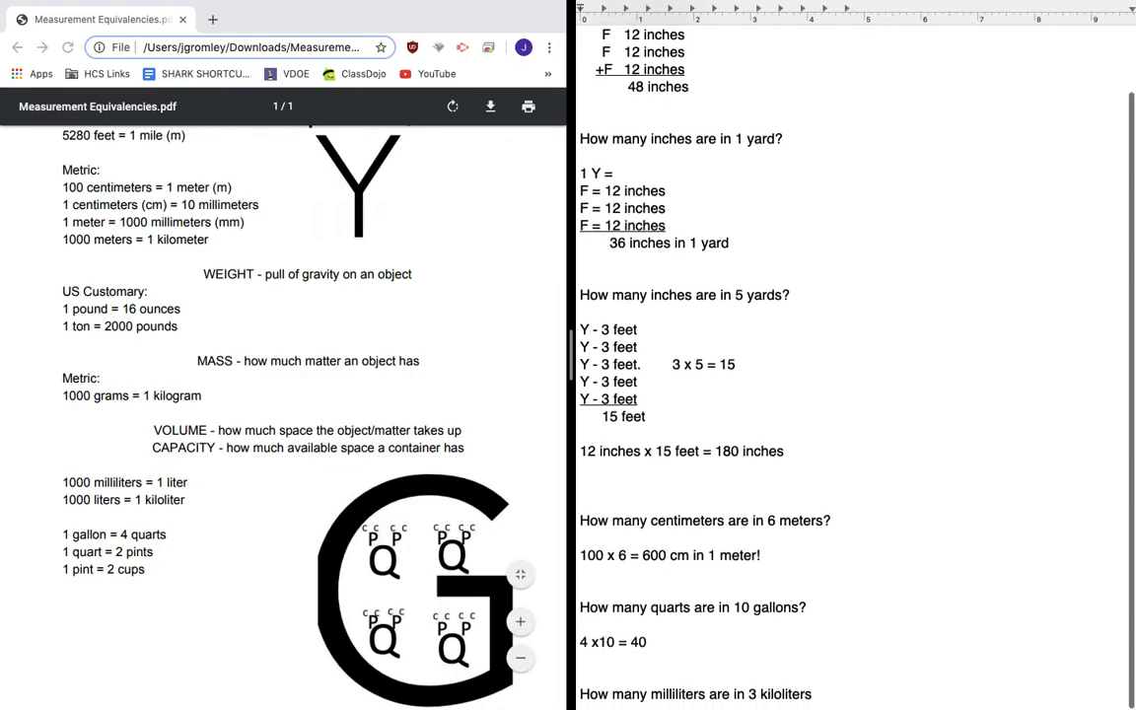
- Under the 3 kiloliters question, write that every 1 kiloliter has 1000 liters
left_click(868, 695)
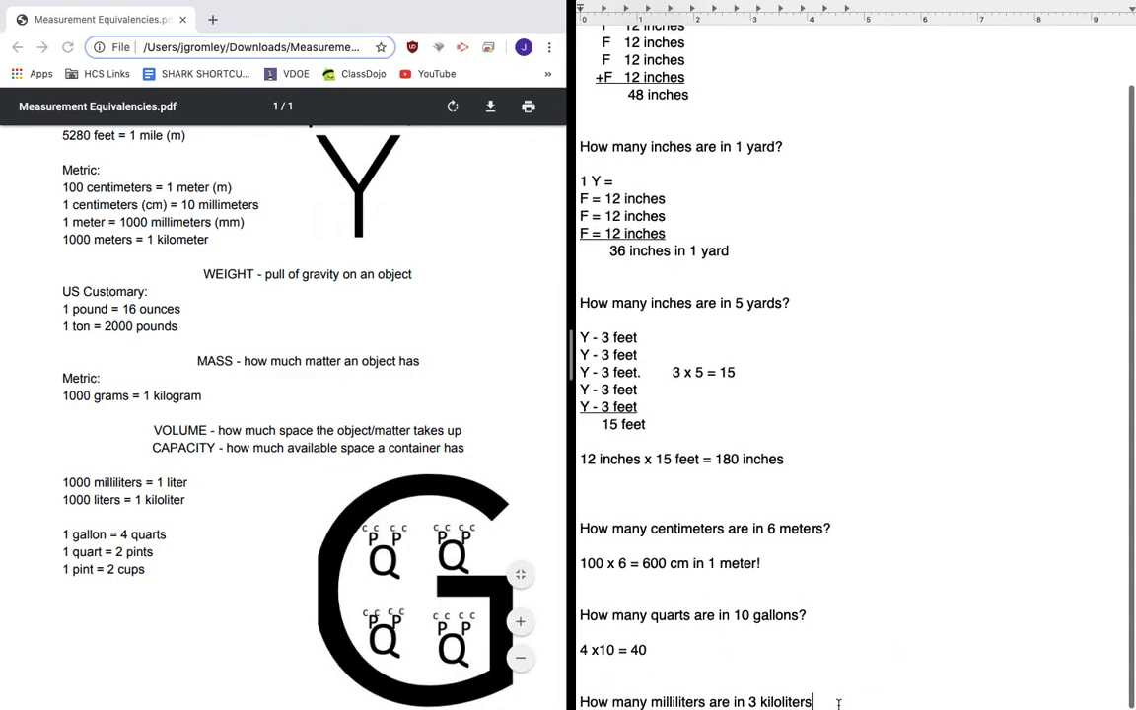
key("Return")
key("Return")
key("Return")
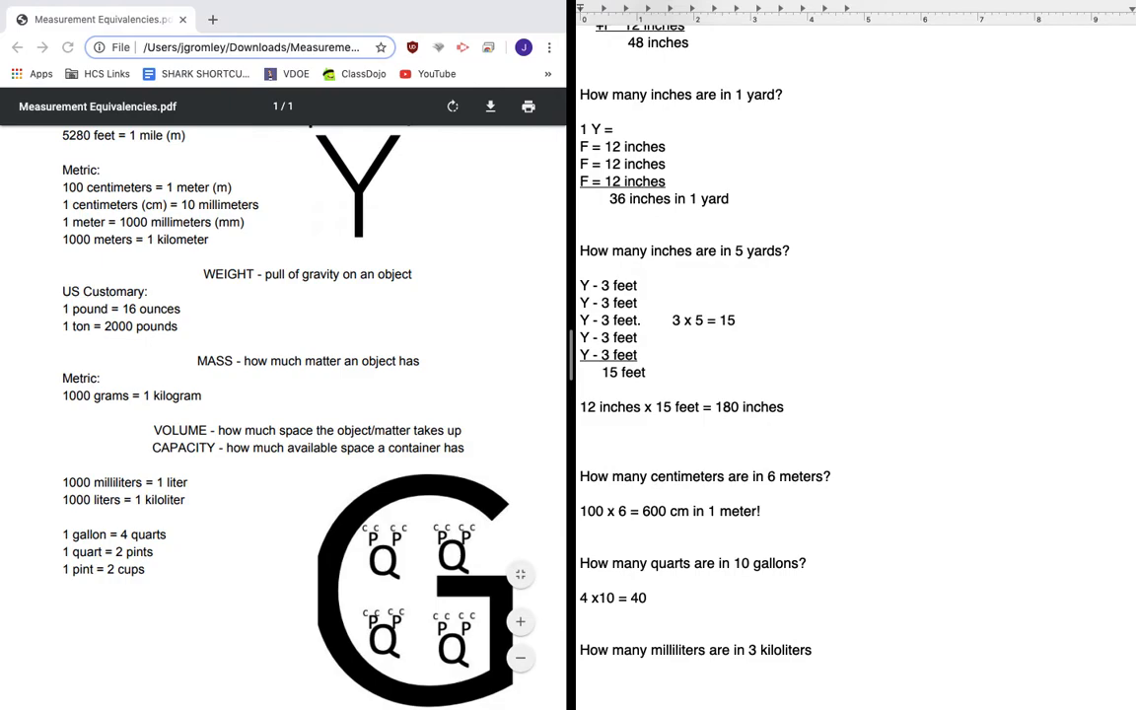
left_click(835, 658)
type("?")
left_click(737, 678)
type("3 ")
type("ki")
type("loliters ")
type("Ever")
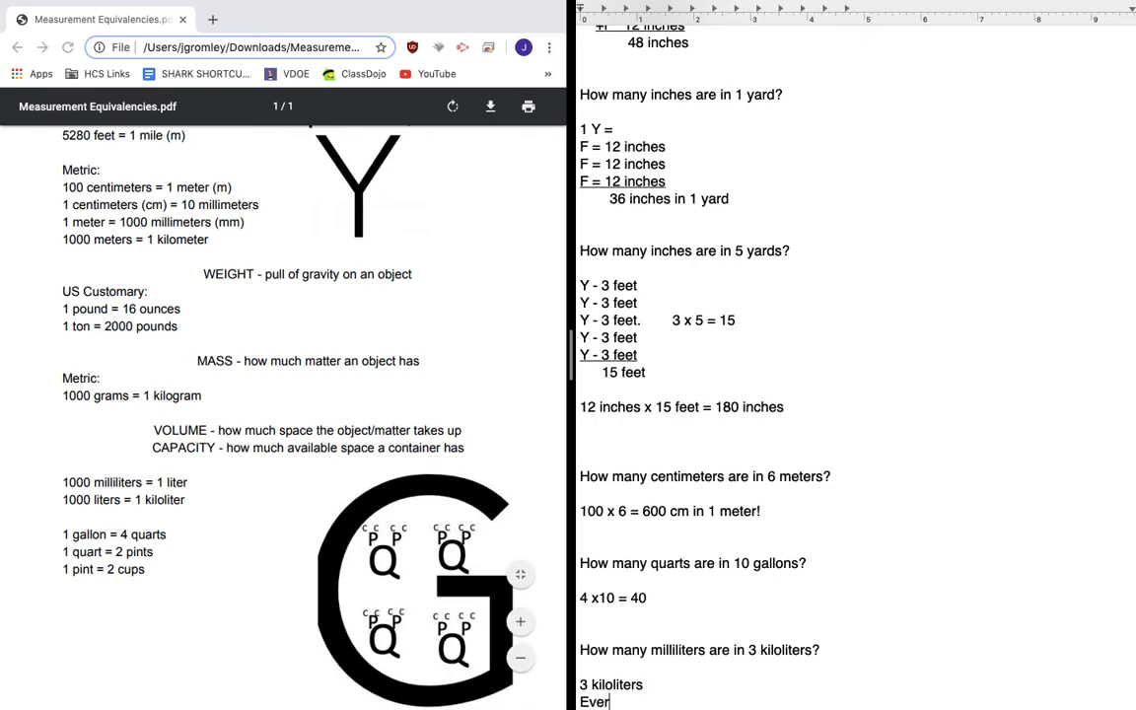
type("y 1 ki")
type("lot")
key("BackSpace")
type("l")
type("iter")
type(" has ")
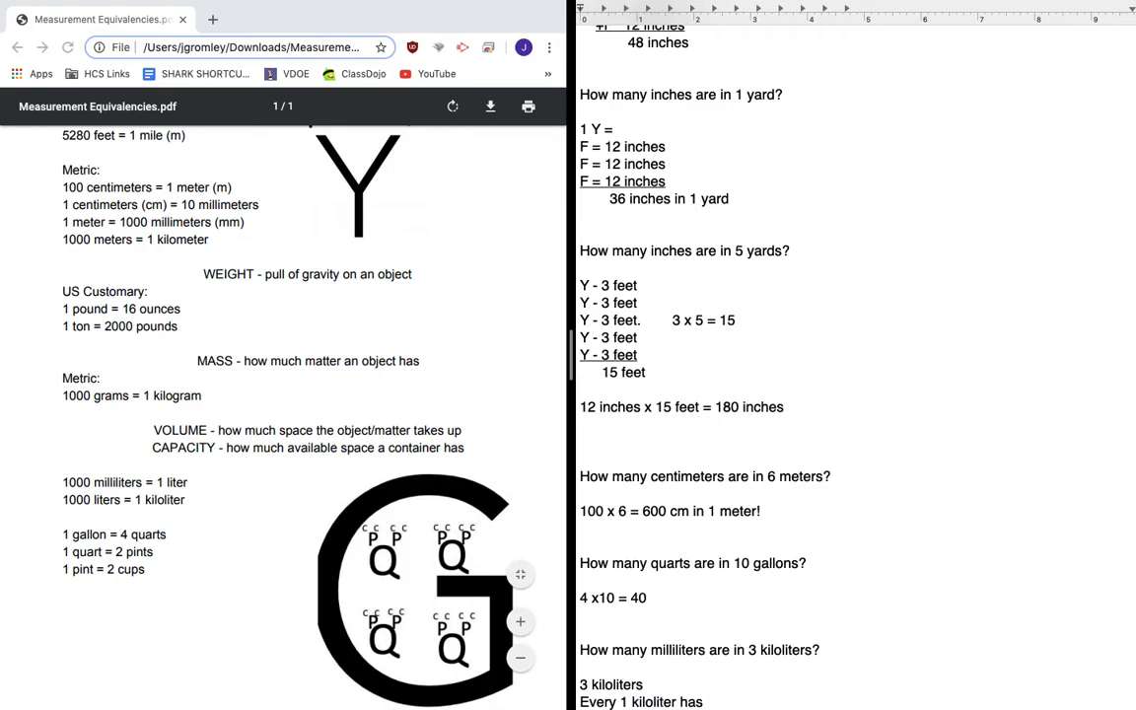
type("1000 l")
type("iters")
- Add the line 1000 x 3 = 3000 and leave a fresh line below it
key("Return")
key("Return")
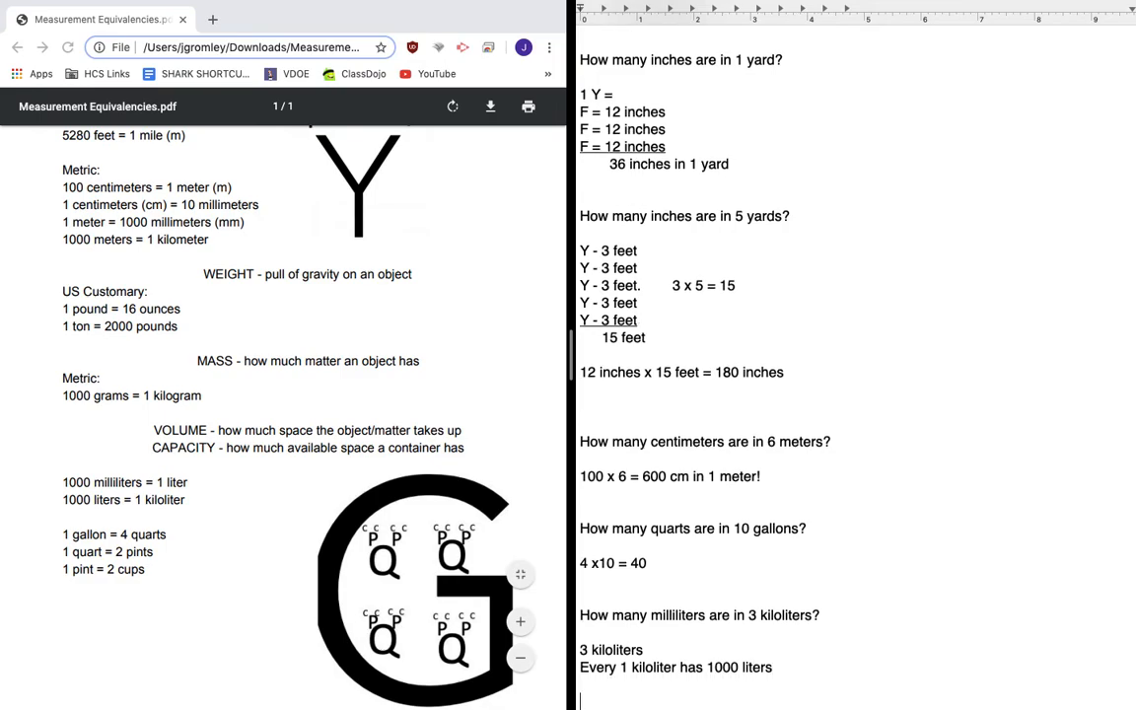
type("1000 ")
type("x")
type("3")
key("Left")
type("= ")
type("3000")
key("Return")
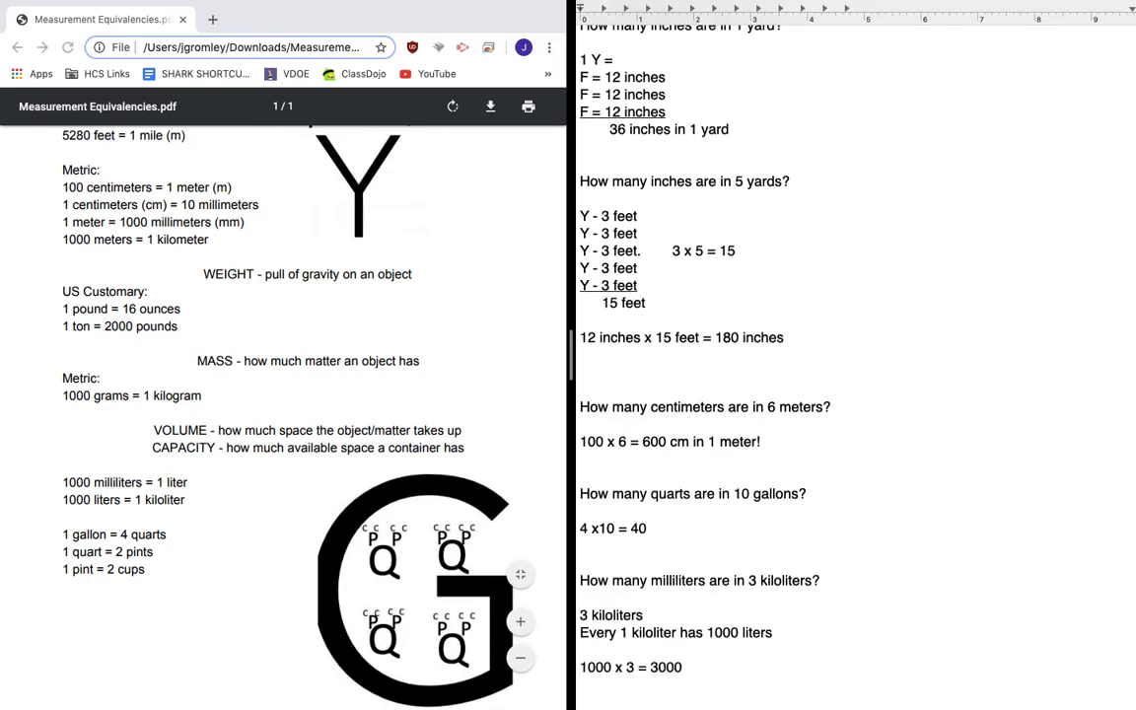
- Extend the answer with 3000 liters, 1000 milliliters per liter, and 1000 x 3000 = 3,000,000
left_click(737, 670)
type("liters")
key("Return")
scroll(778, 640, "down", 1)
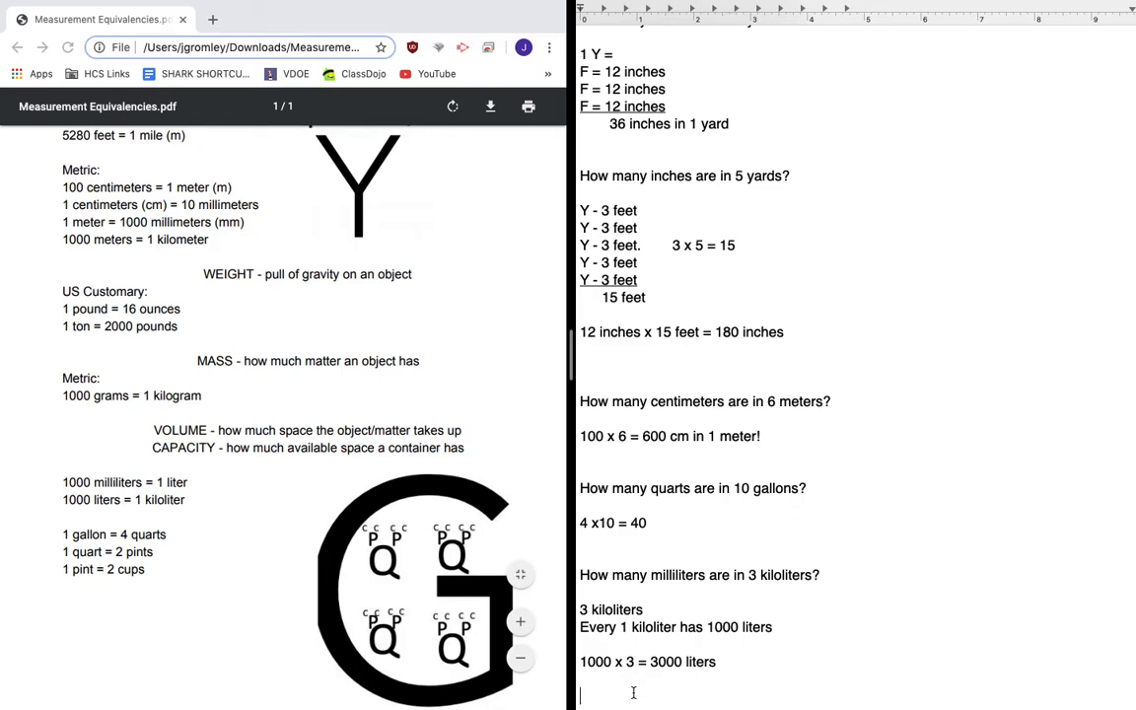
type("1000 mil")
type("liliters i")
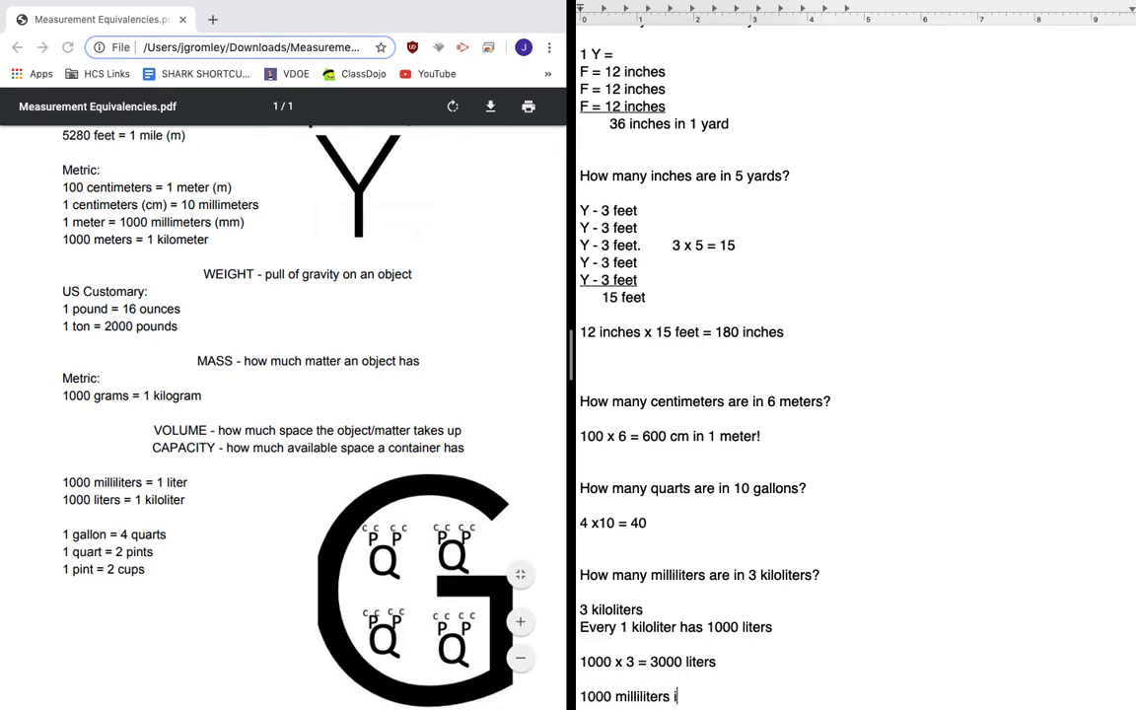
type("n every ")
type("liter")
key("Return")
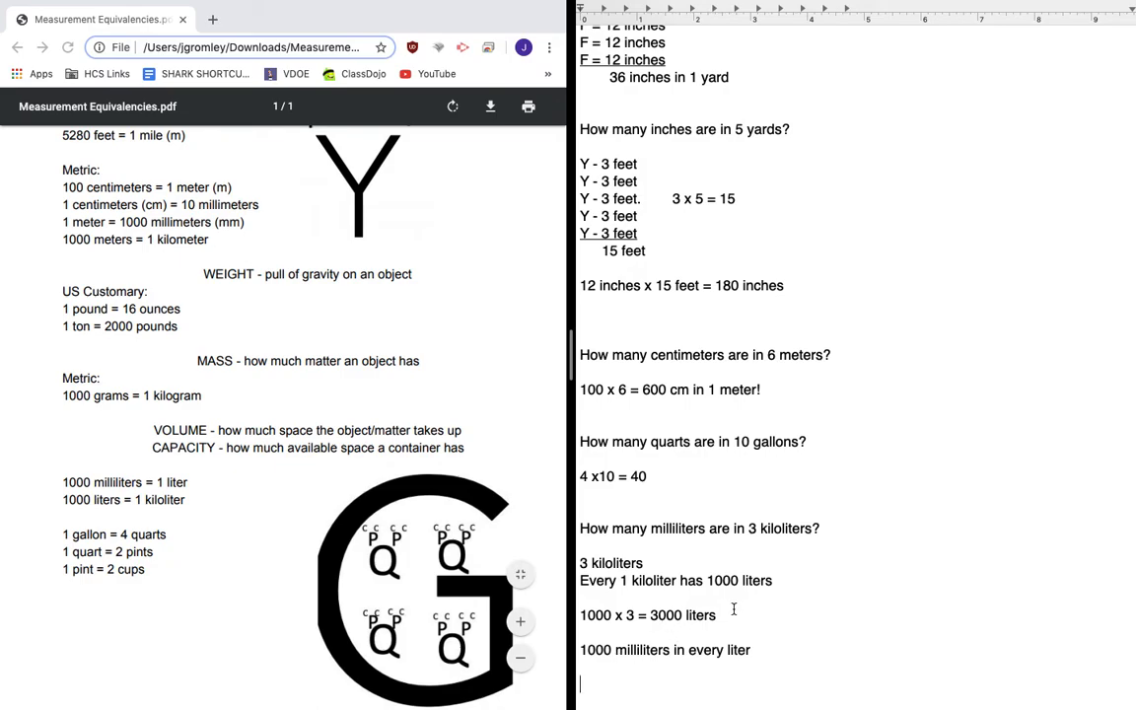
type("1")
type("000")
type(" x ")
type("330")
key("BackSpace")
key("BackSpace")
type("3000 ")
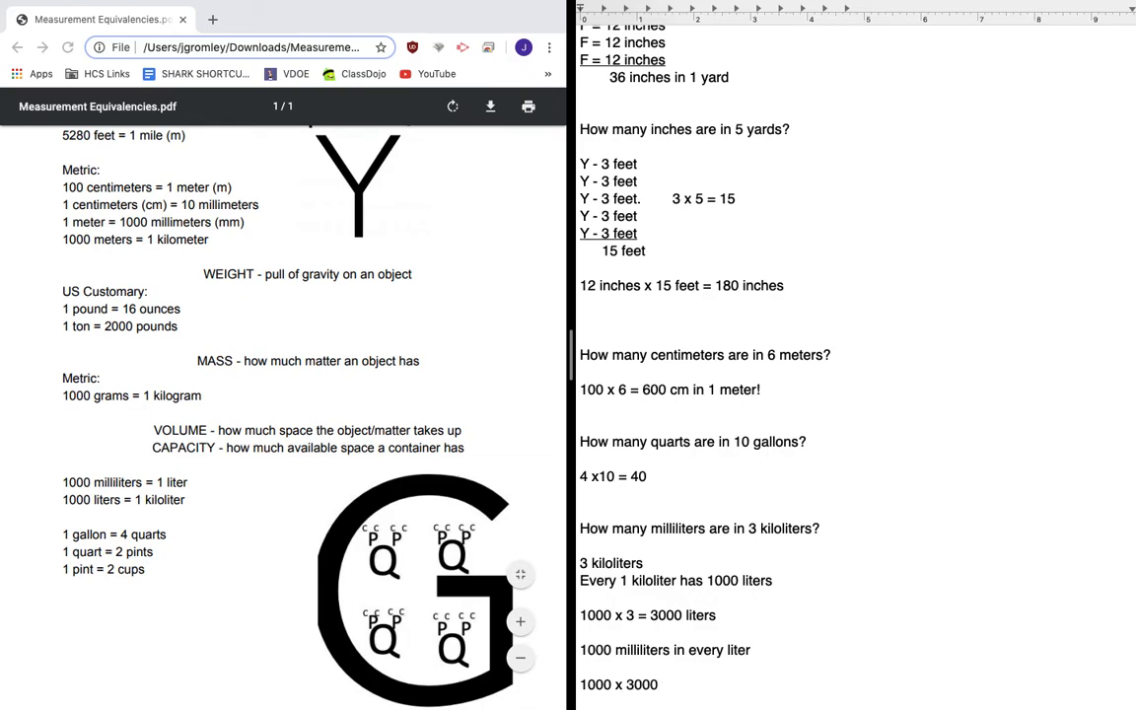
type("=")
type(" 3,000")
type(",000")
scroll(807, 616, "down", 1)
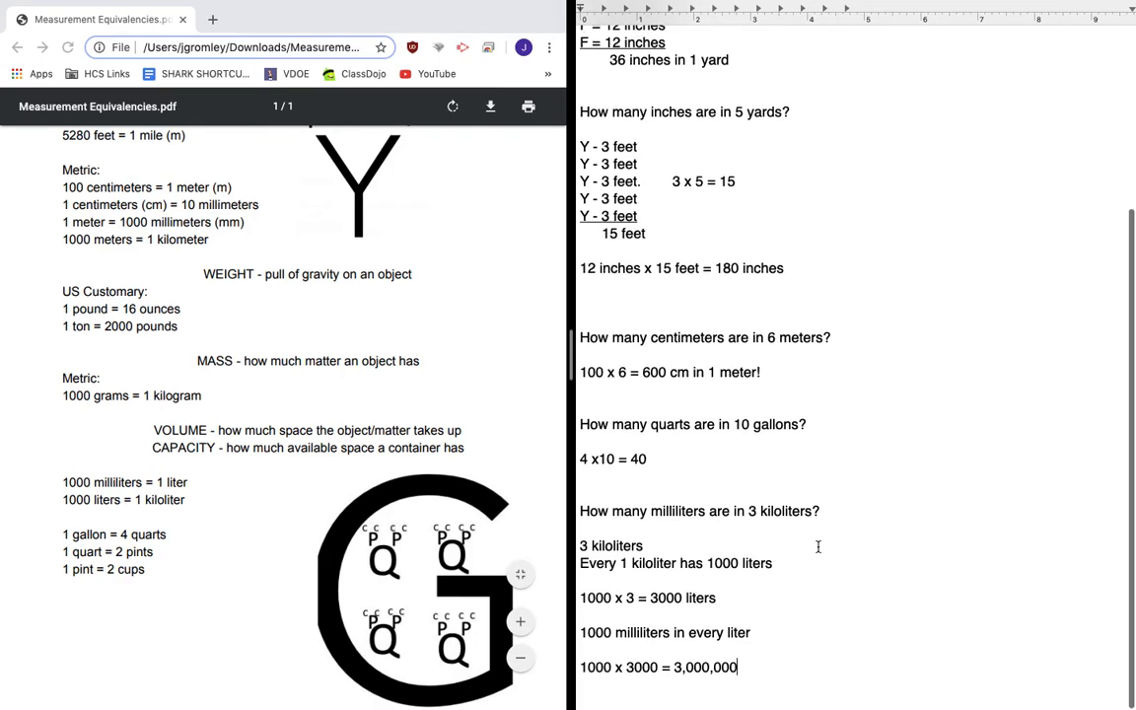
scroll(675, 550, "up", 3)
scroll(671, 547, "up", 3)
scroll(815, 352, "up", 2)
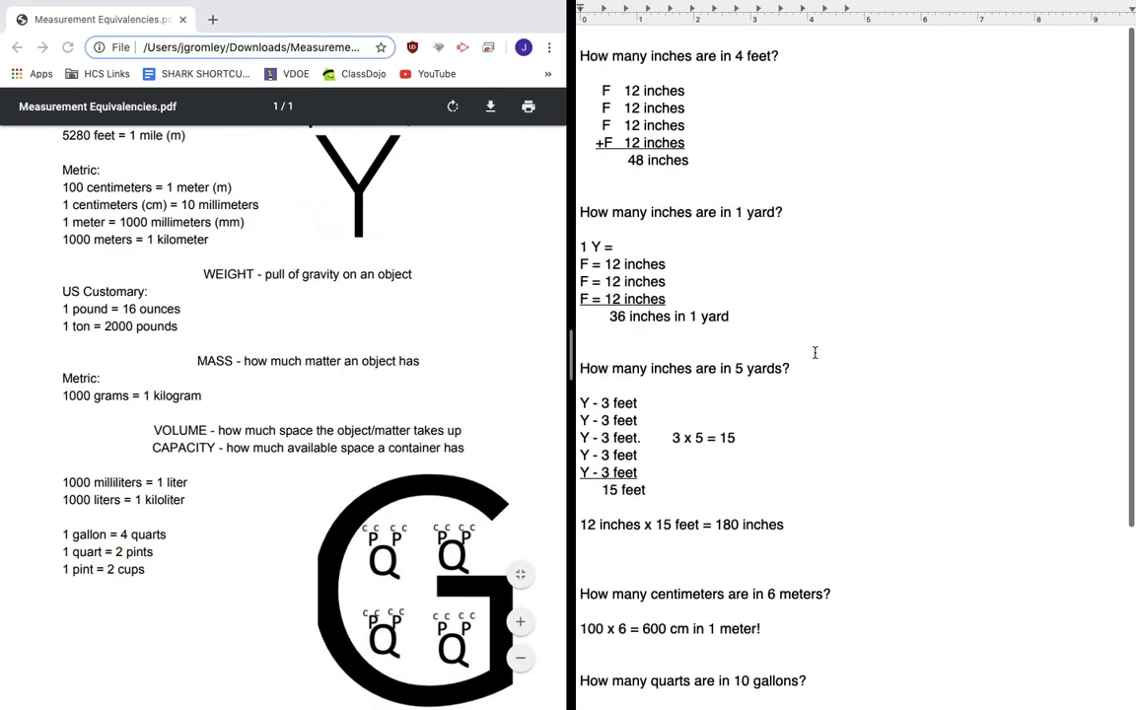
scroll(815, 352, "down", 5)
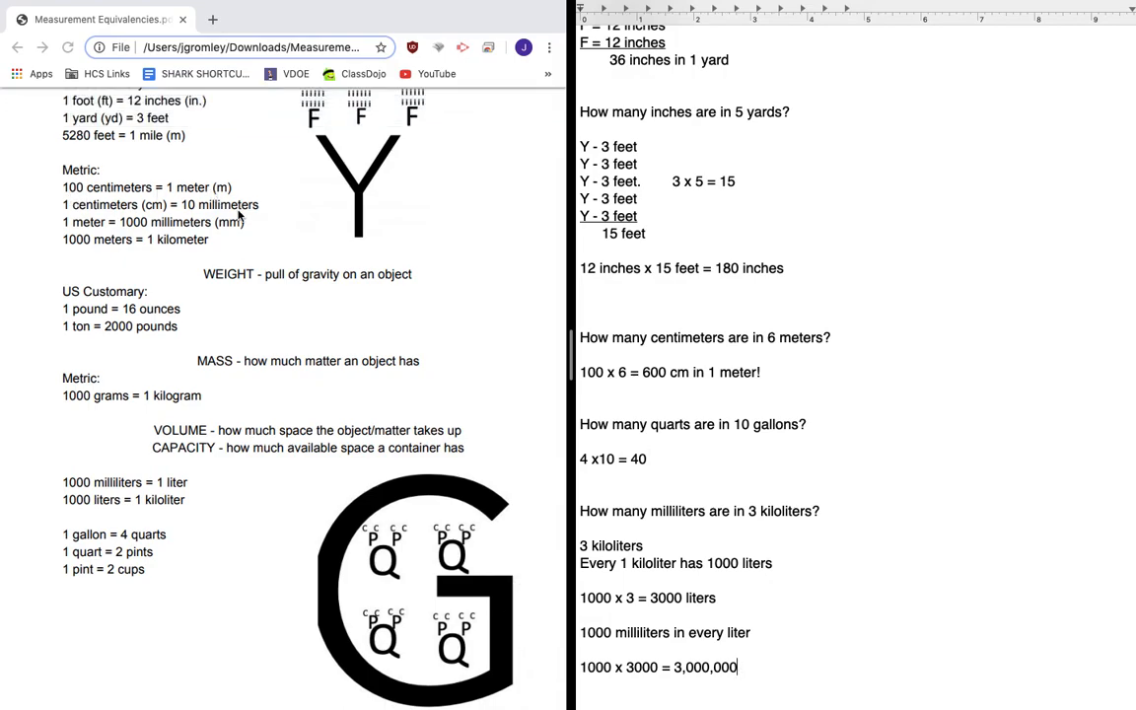
scroll(895, 203, "up", 2)
scroll(895, 203, "up", 2)
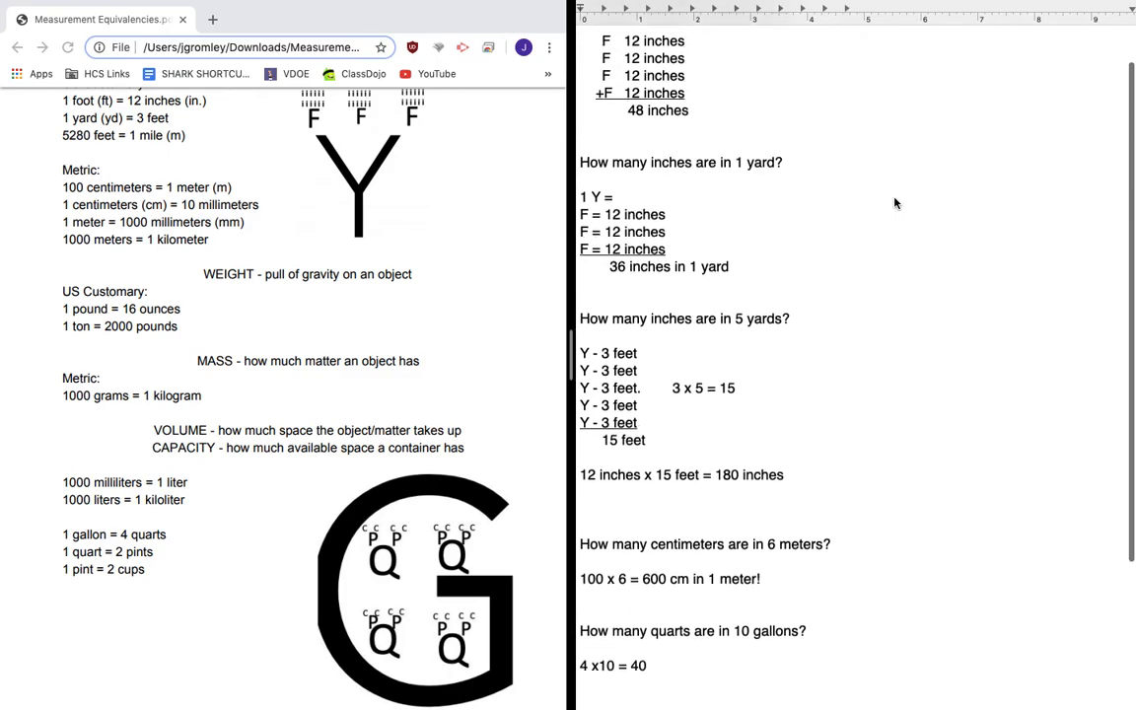
scroll(896, 203, "up", 2)
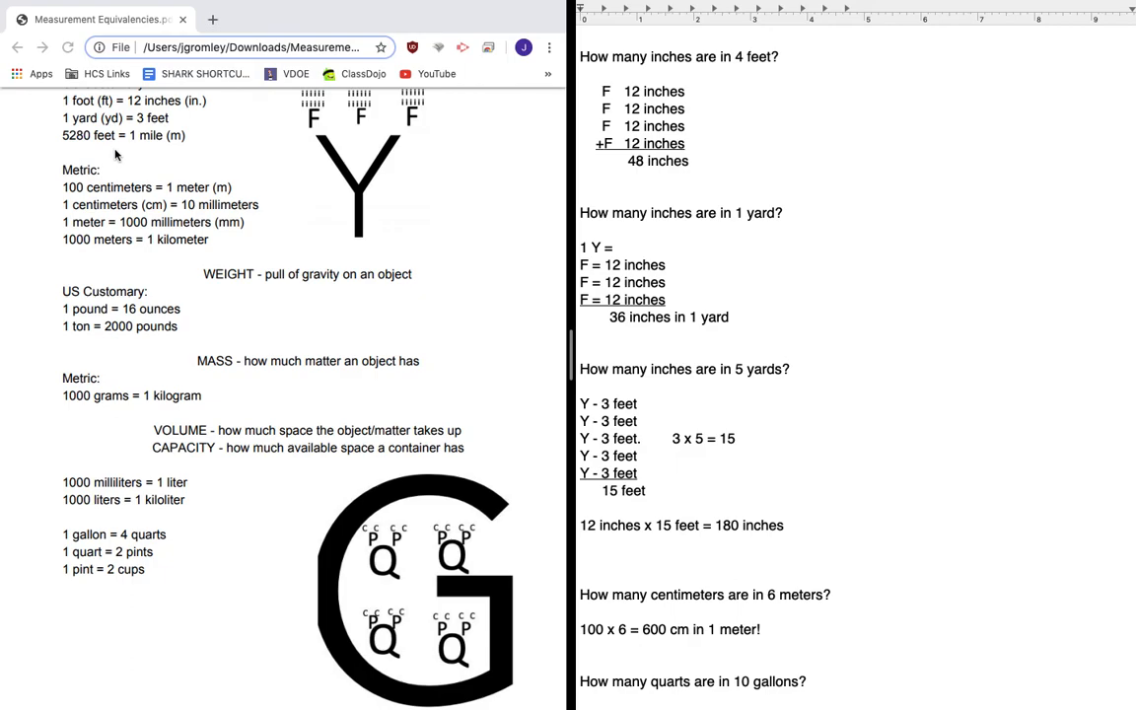
scroll(116, 155, "up", 2)
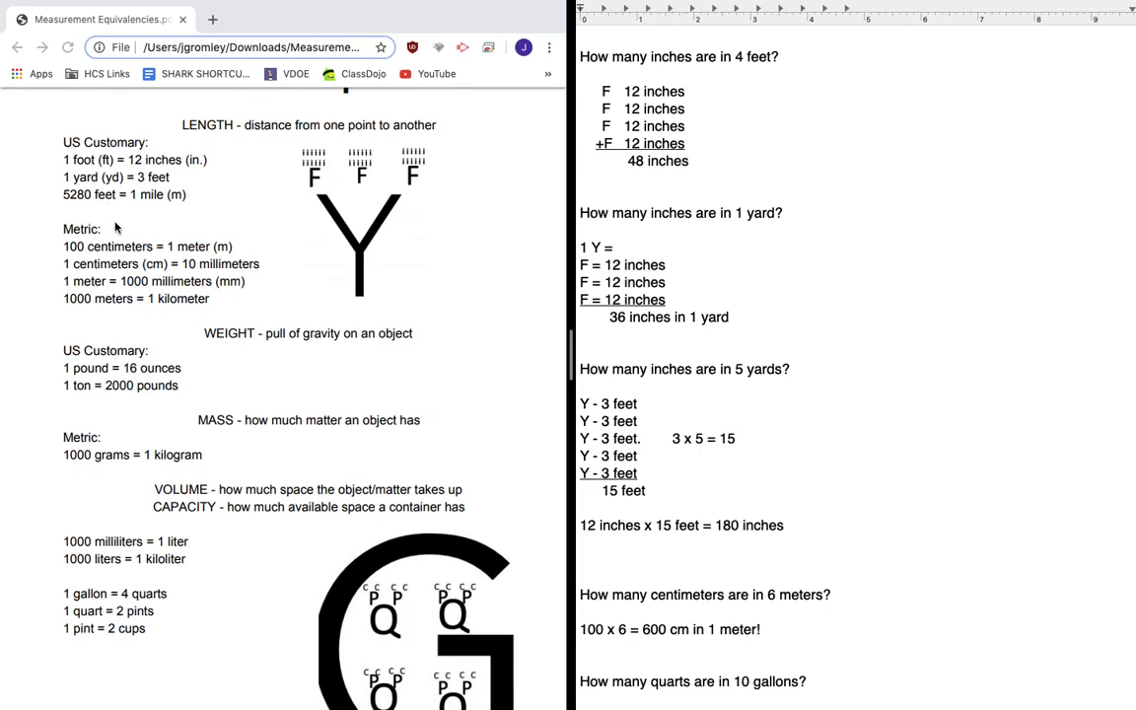
scroll(115, 227, "down", 3)
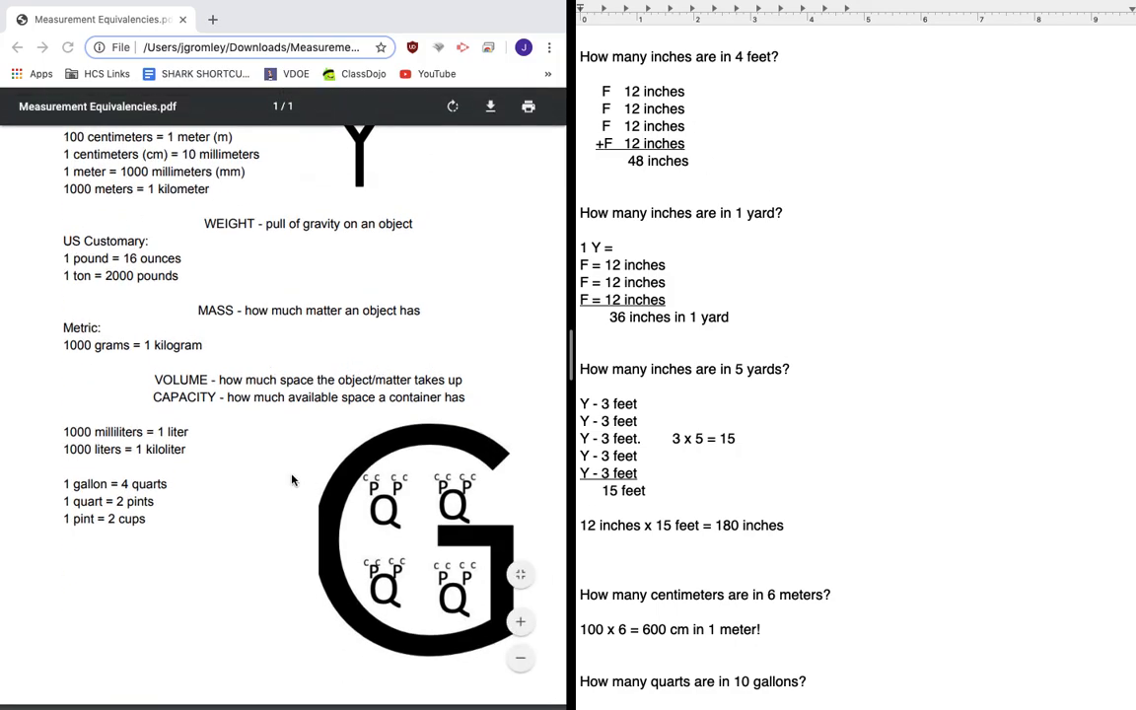
scroll(292, 480, "up", 5)
scroll(292, 480, "down", 4)
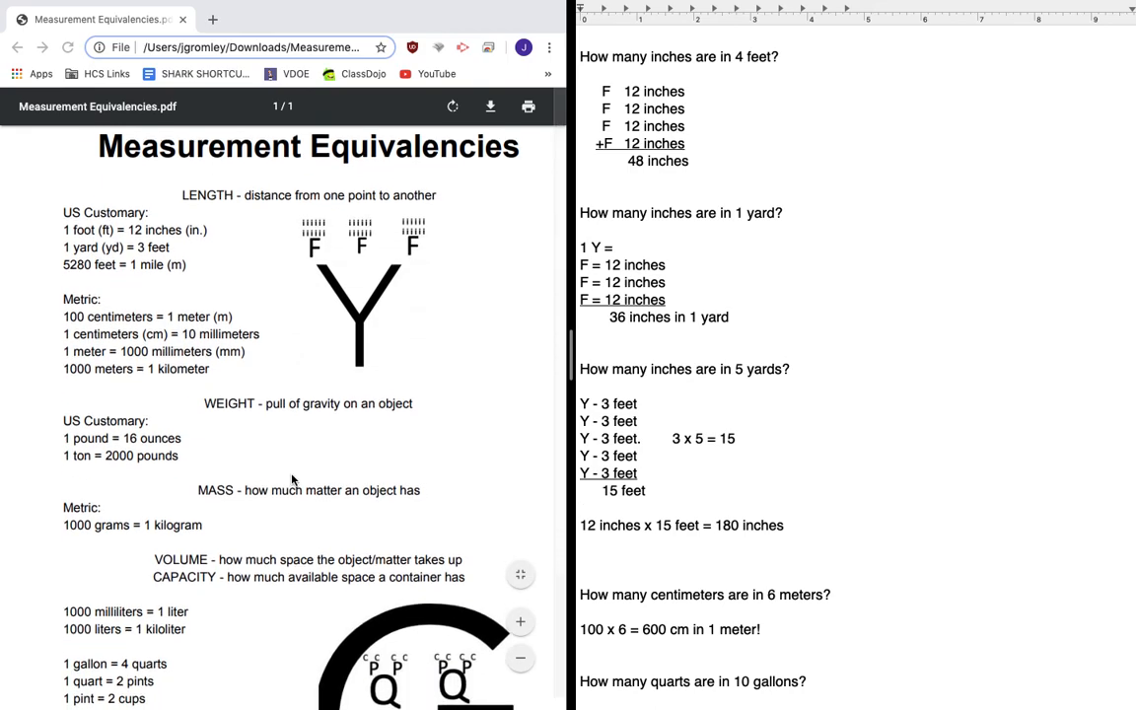
scroll(292, 480, "up", 1)
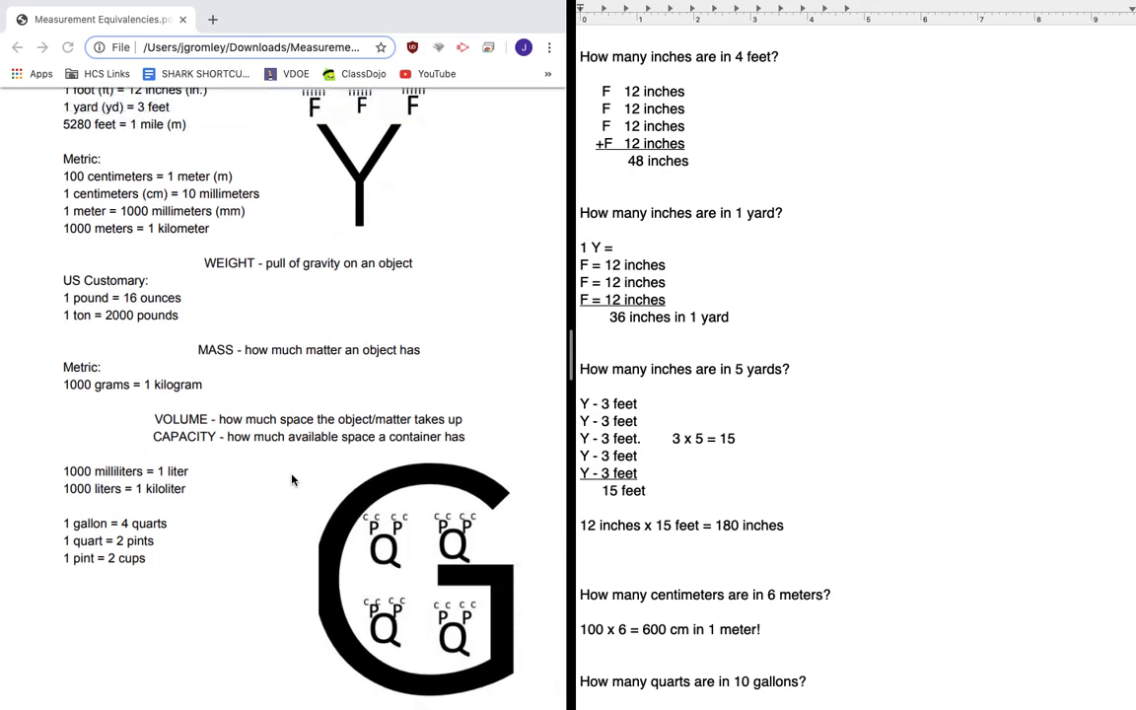
scroll(292, 480, "up", 3)
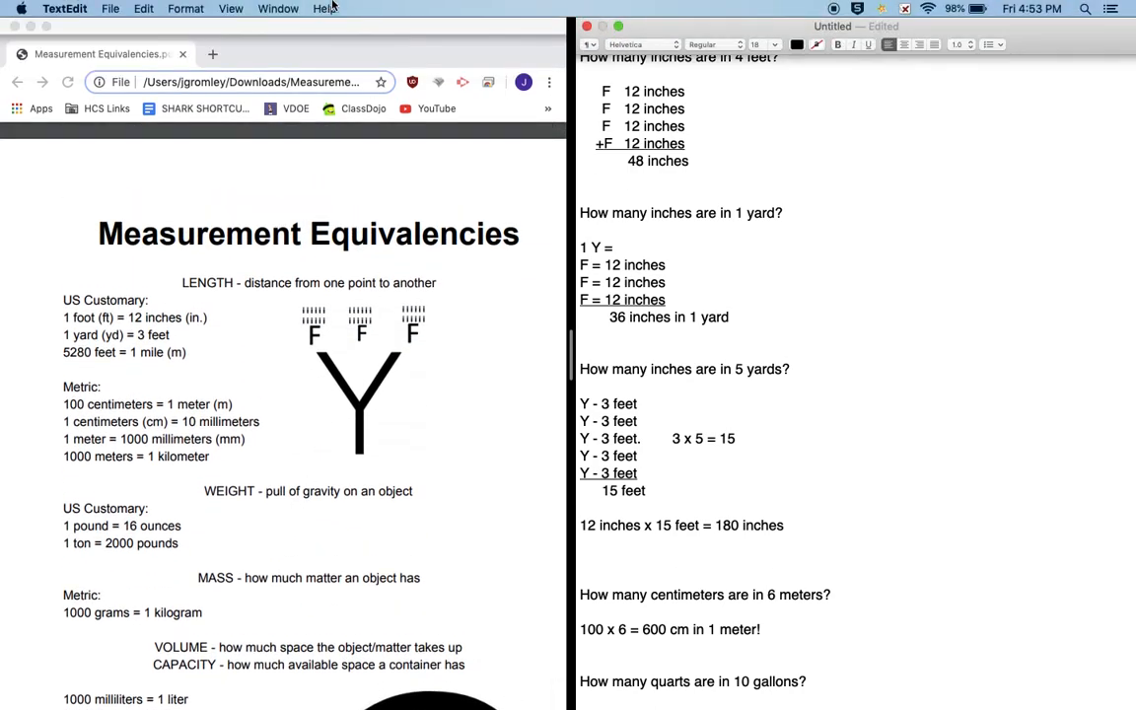